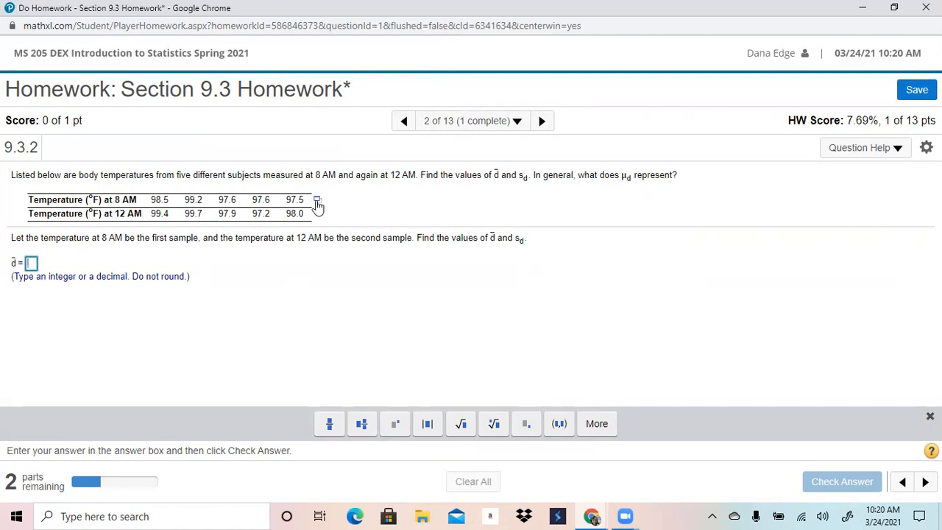
- Open the 8 AM and 12 AM temperature data in StatCrunch and arrange it side by side with the homework window
{"action": "left_click", "coordinate": [317, 202]}
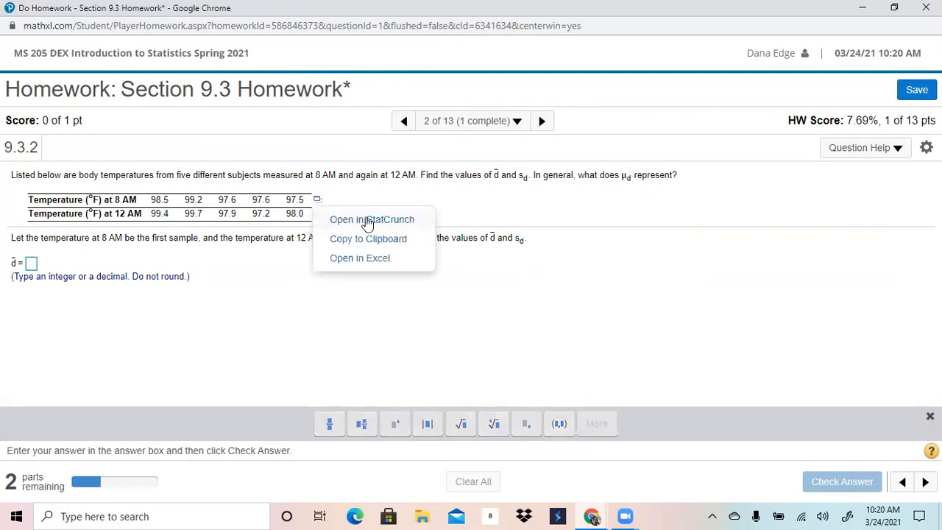
{"action": "left_click", "coordinate": [375, 219]}
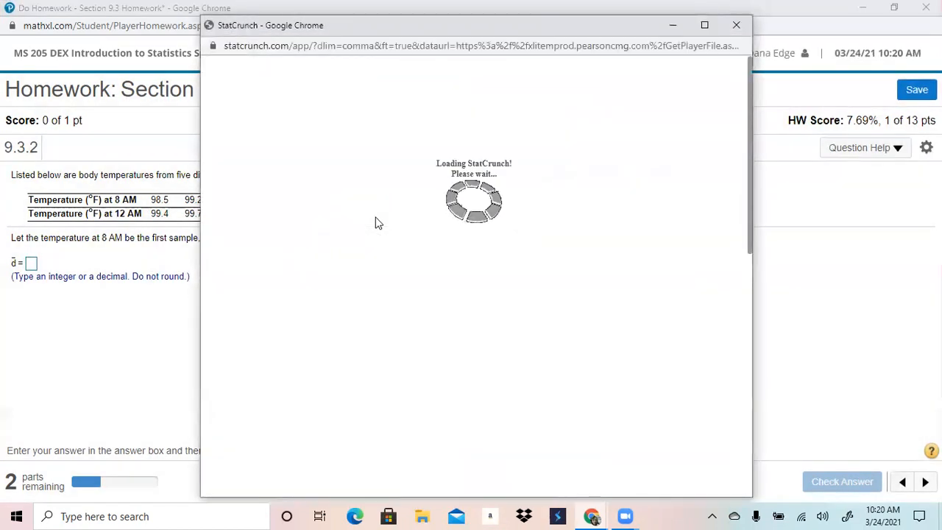
{"action": "key", "text": "super+Right"}
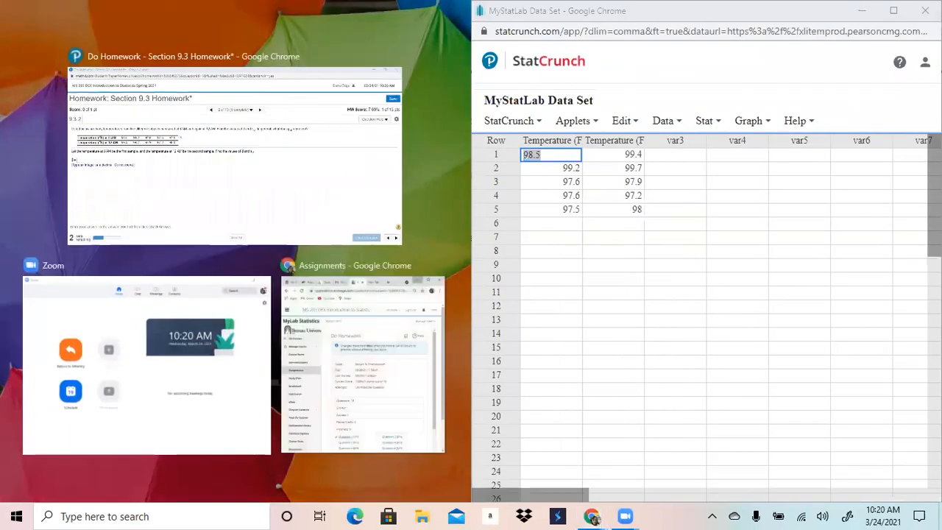
{"action": "left_click", "coordinate": [240, 176]}
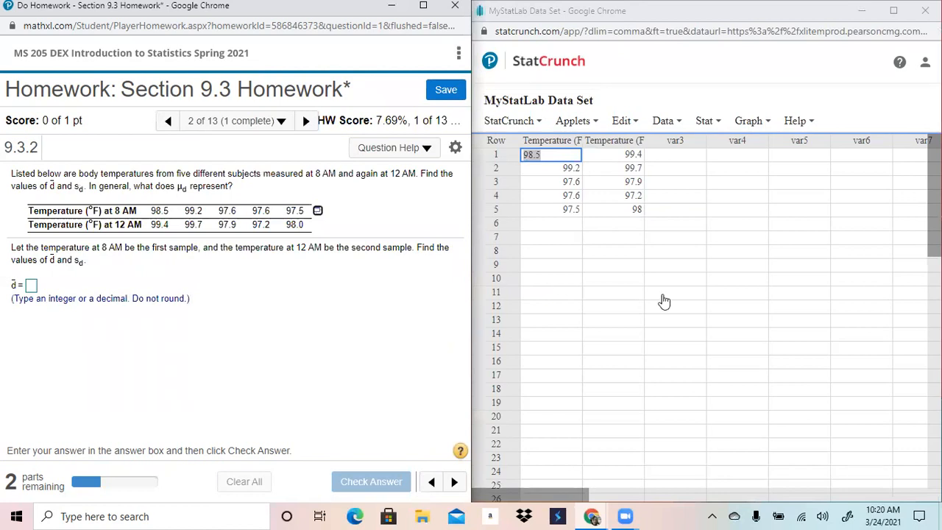
{"action": "left_click", "coordinate": [706, 122]}
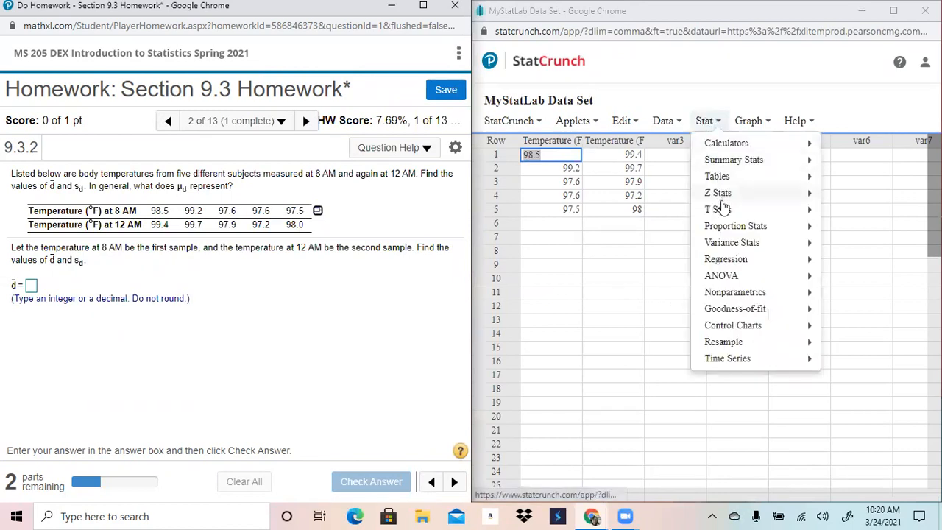
{"action": "mouse_move", "coordinate": [723, 216]}
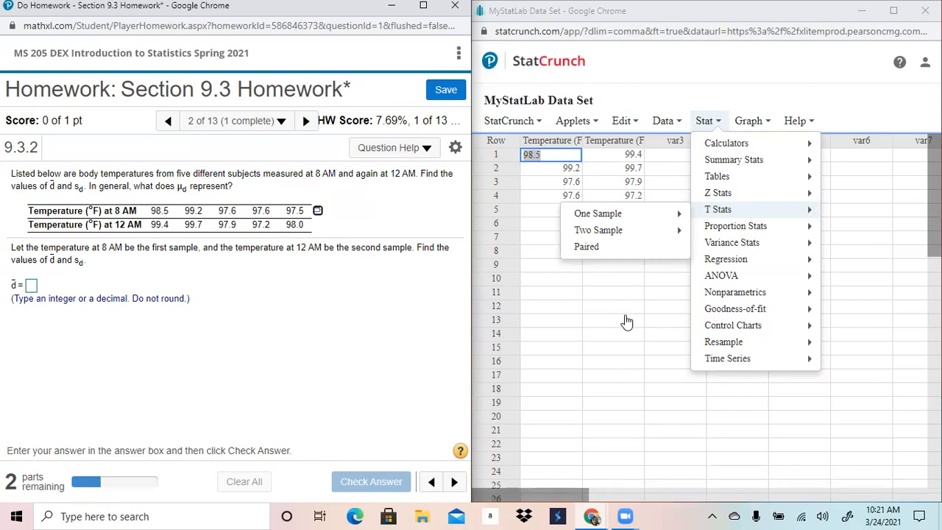
{"action": "left_click", "coordinate": [665, 121]}
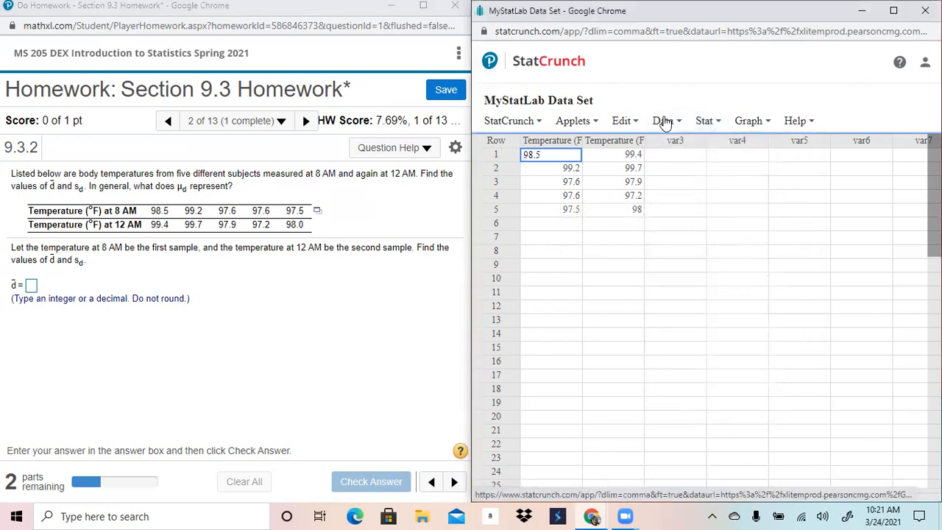
- Compute a new data column from the expression "Temperature (F) at 8 AM"-"Temperature (F) at 12 AM" and dismiss the result window
{"action": "left_click", "coordinate": [664, 123]}
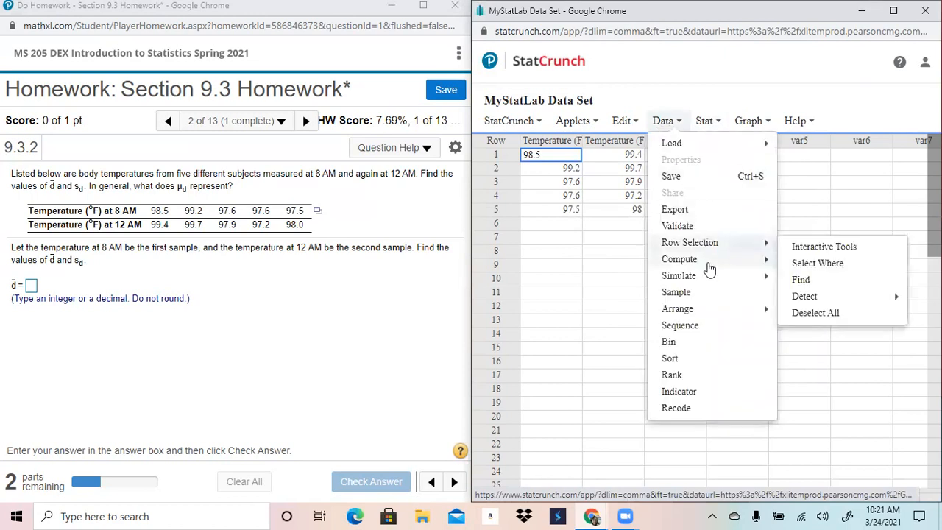
{"action": "mouse_move", "coordinate": [708, 268]}
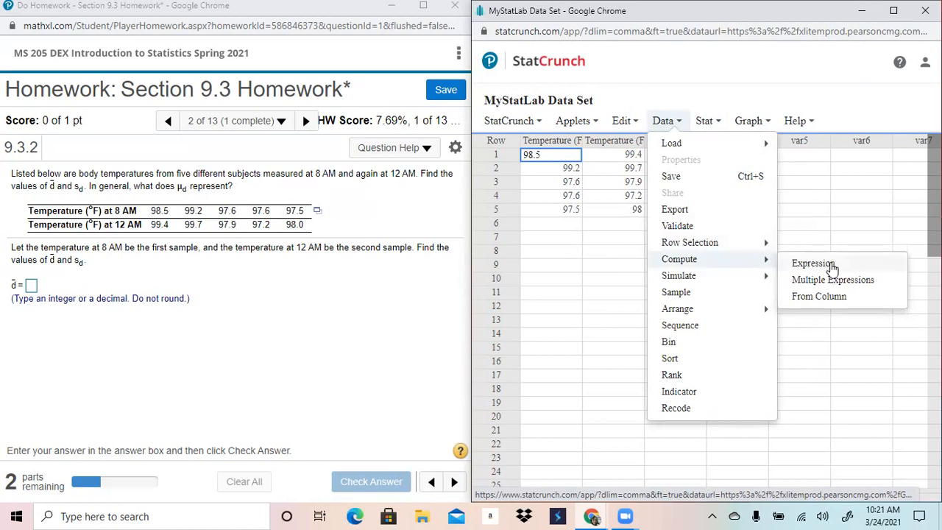
{"action": "left_click", "coordinate": [831, 267]}
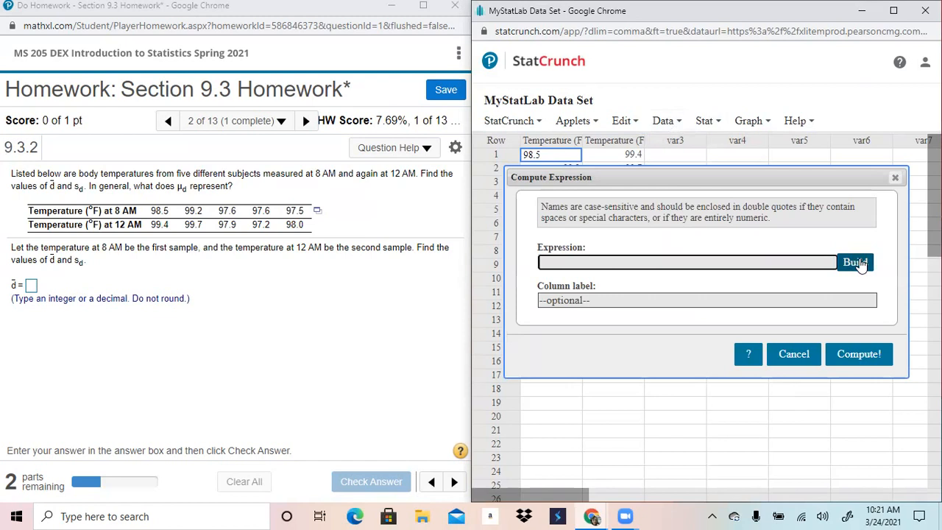
{"action": "left_click", "coordinate": [857, 263]}
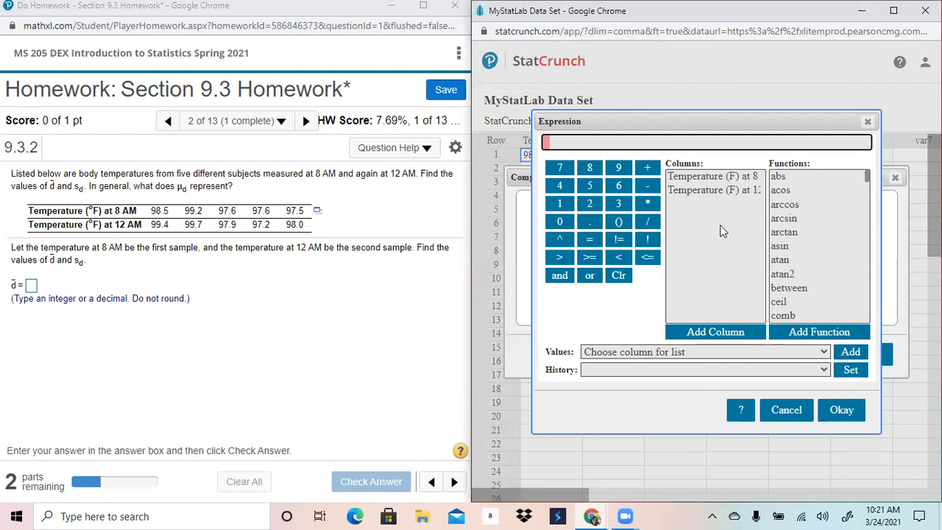
{"action": "left_click", "coordinate": [699, 182]}
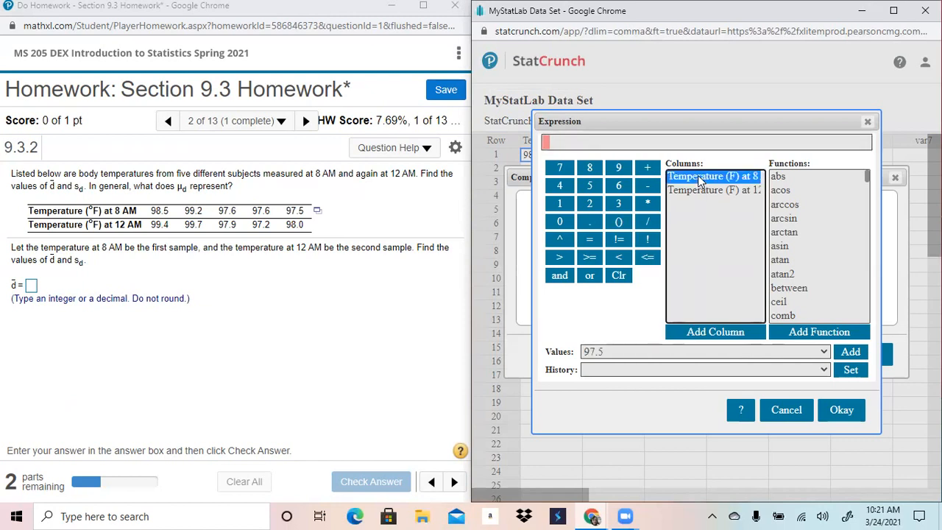
{"action": "left_click", "coordinate": [725, 335]}
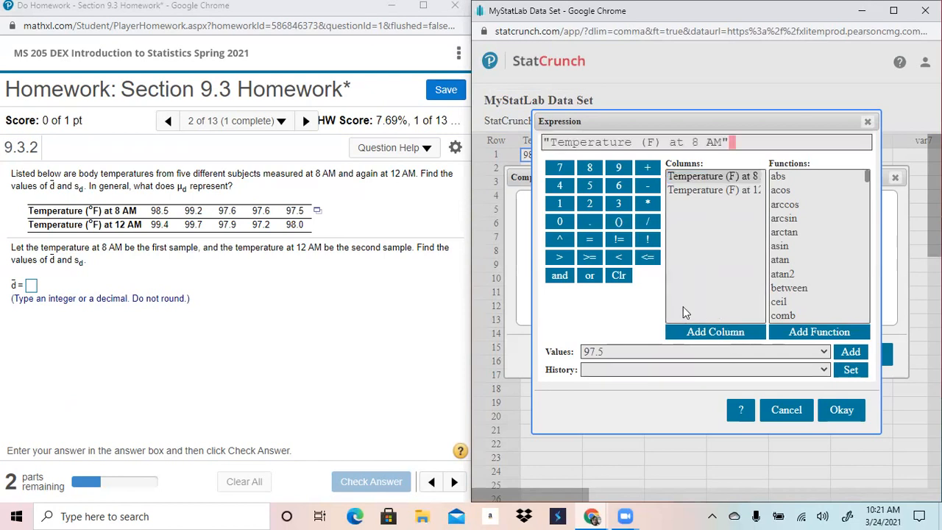
{"action": "left_click", "coordinate": [648, 188]}
{"action": "left_click", "coordinate": [711, 193]}
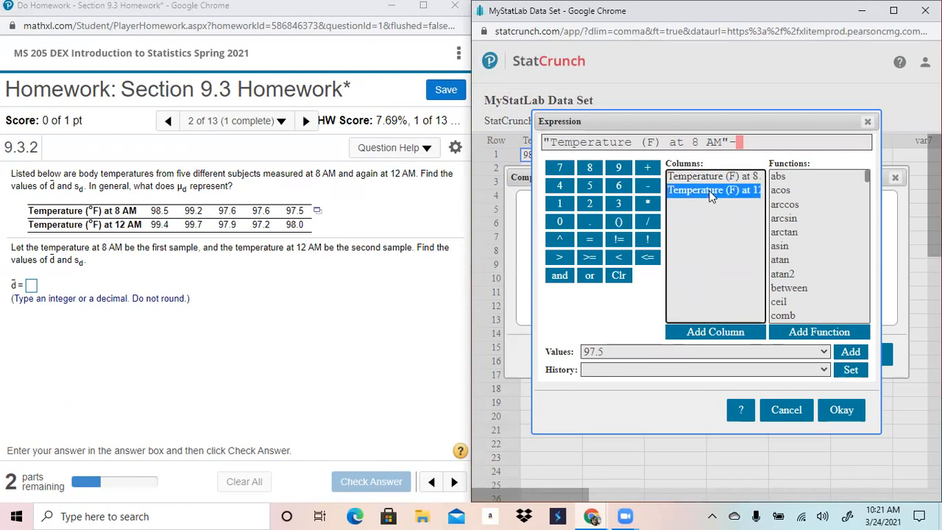
{"action": "left_click", "coordinate": [715, 331]}
{"action": "left_click", "coordinate": [841, 409]}
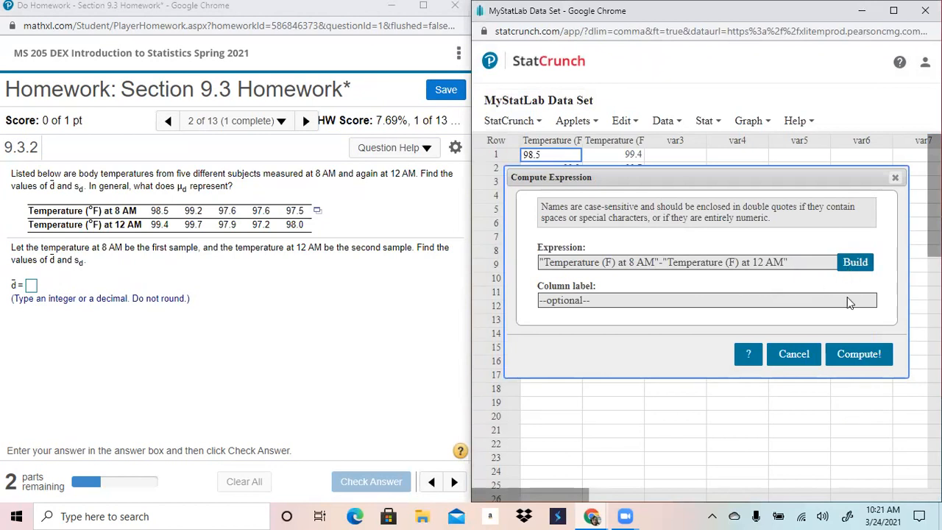
{"action": "left_click", "coordinate": [861, 359]}
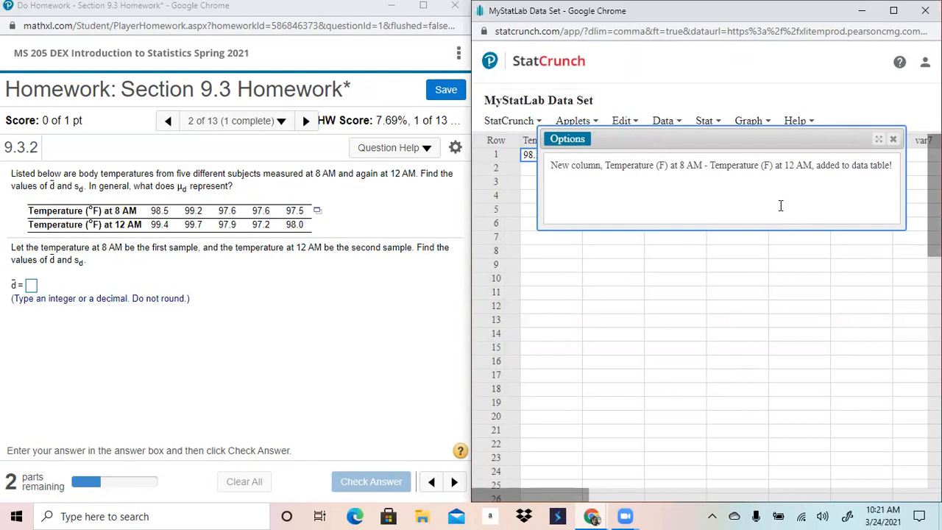
{"action": "left_click", "coordinate": [893, 139]}
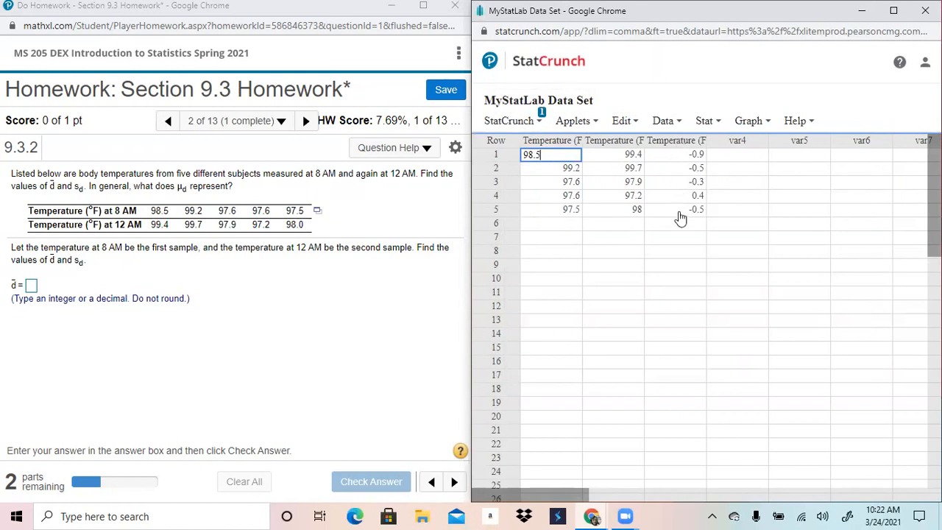
- Compute column summary statistics for the temperature difference column, limited to Mean, Variance and Std. dev
{"action": "left_click", "coordinate": [713, 126]}
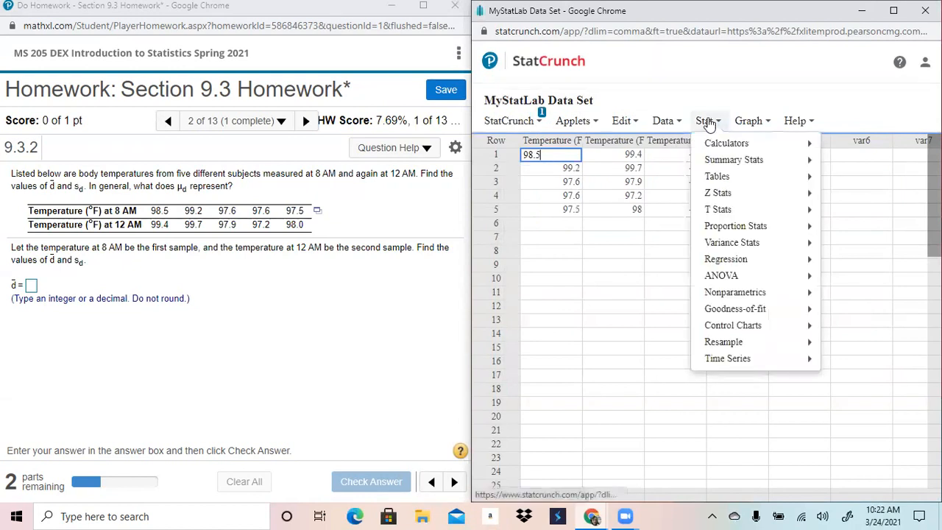
{"action": "mouse_move", "coordinate": [764, 163]}
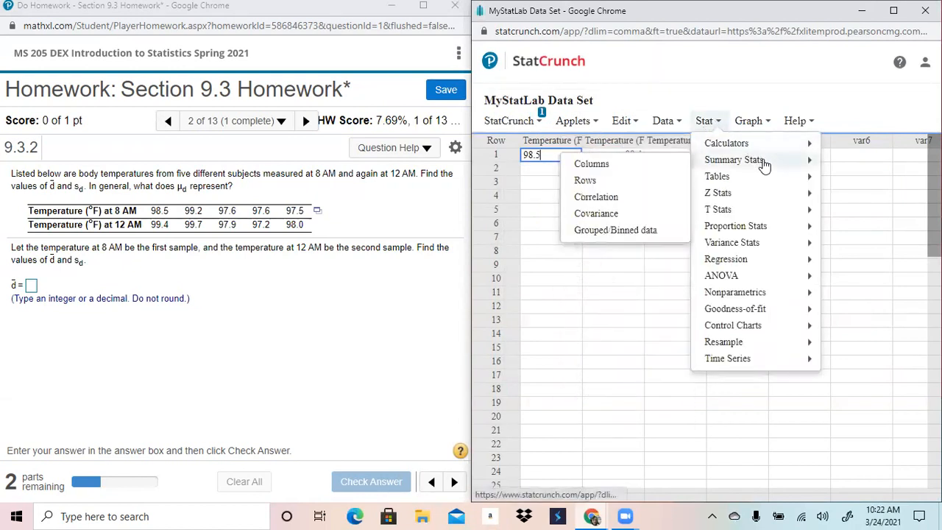
{"action": "left_click", "coordinate": [610, 166]}
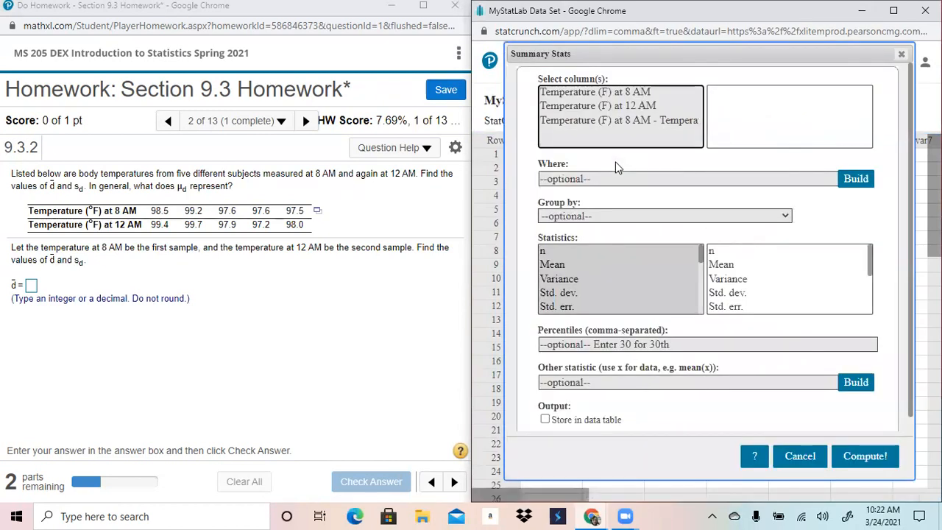
{"action": "left_click", "coordinate": [601, 120]}
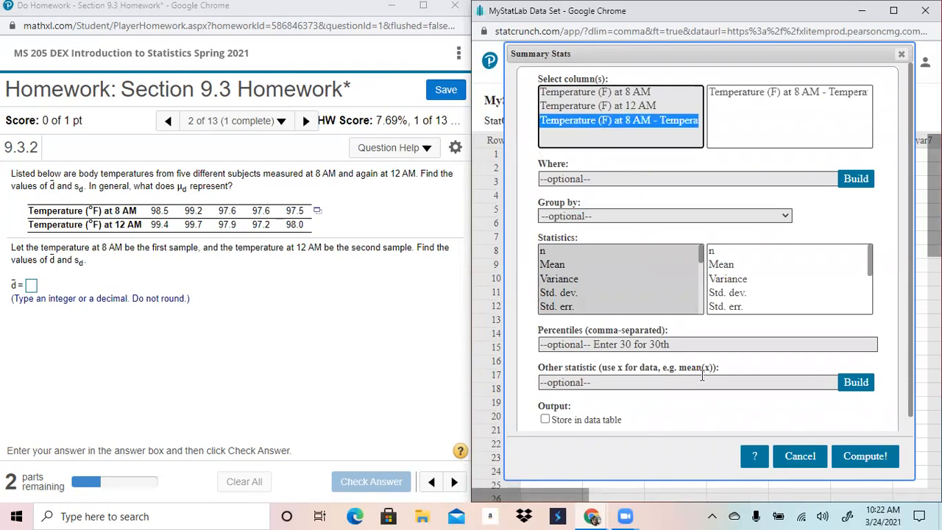
{"action": "left_click", "coordinate": [577, 268]}
{"action": "left_click_drag", "start_coordinate": [578, 268], "coordinate": [580, 298]}
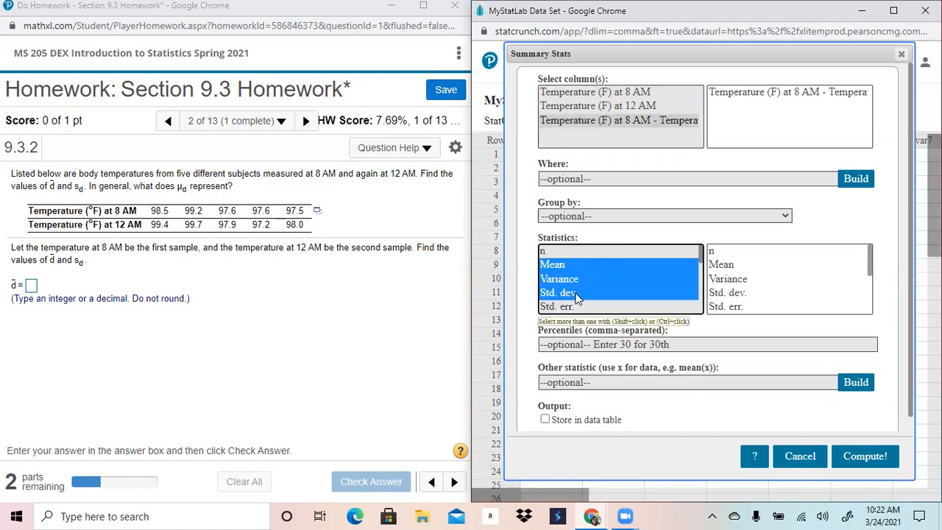
{"action": "left_click", "coordinate": [866, 457]}
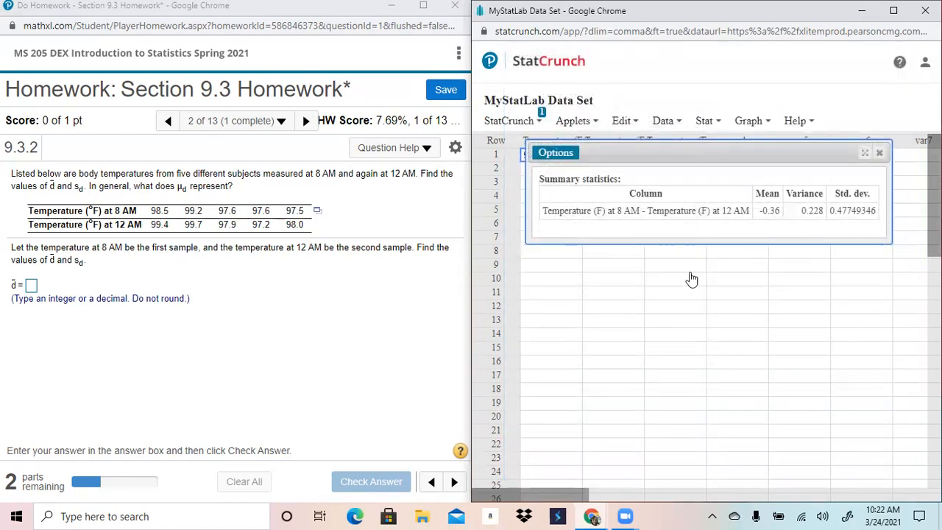
- Submit -.36 as the mean difference d̄ and .48 as the standard deviation s_d in the homework question
{"action": "left_click", "coordinate": [32, 285]}
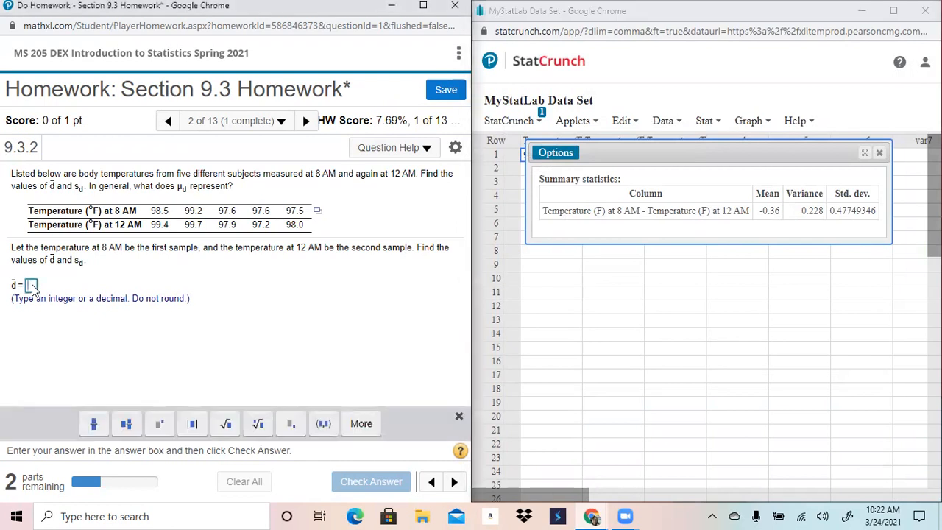
{"action": "type", "text": "-0.36"}
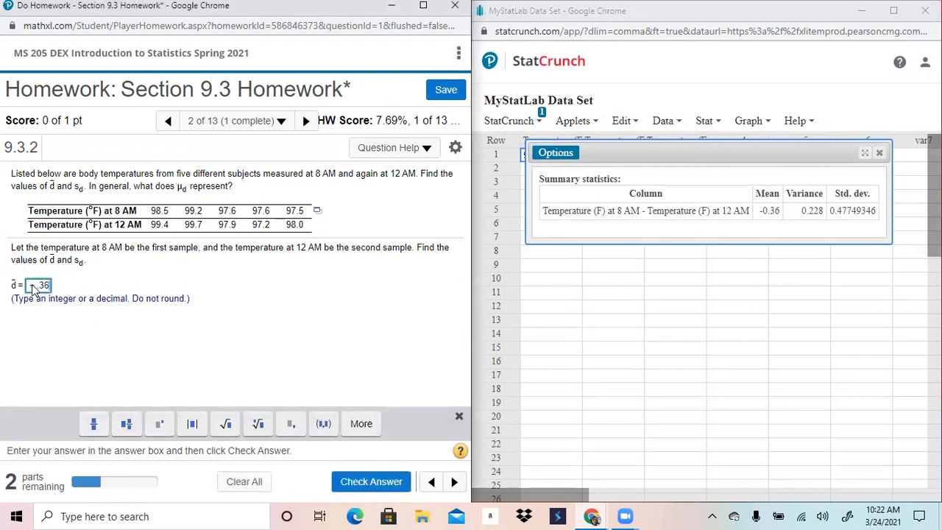
{"action": "key", "text": "Return"}
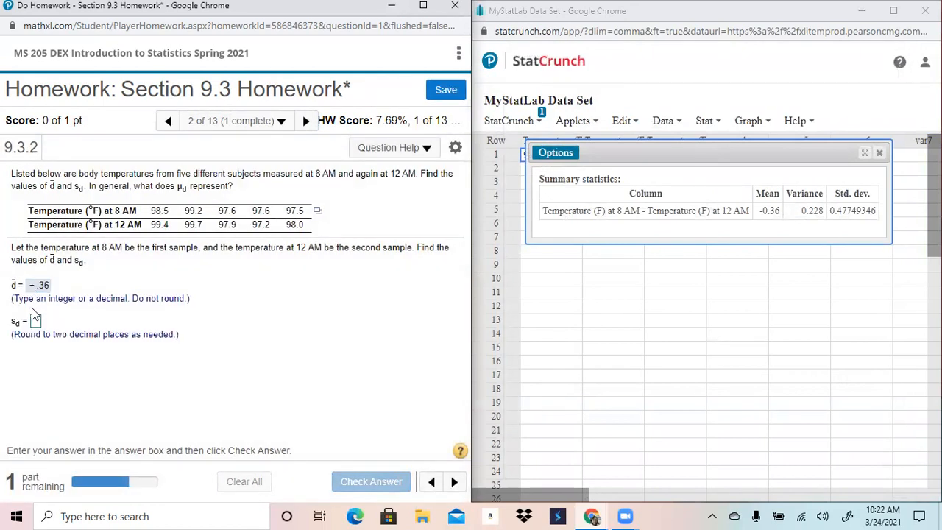
{"action": "left_click", "coordinate": [36, 323]}
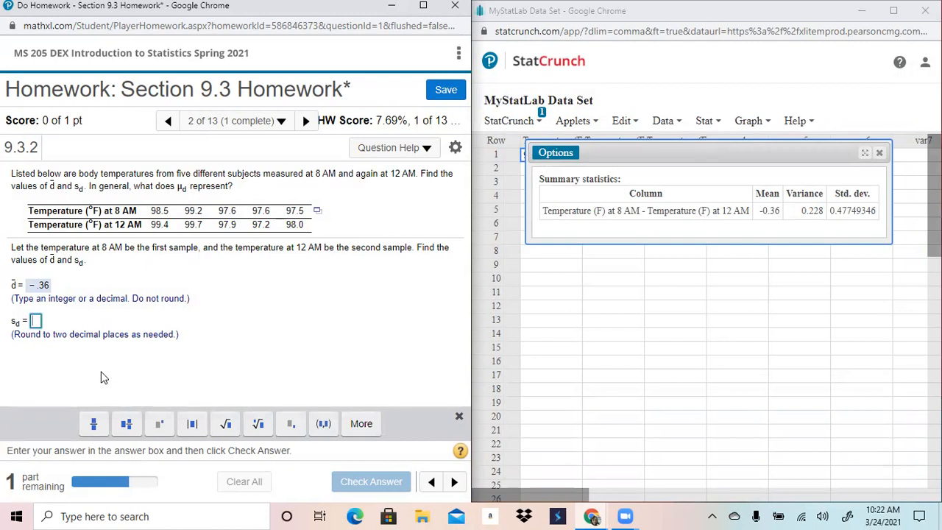
{"action": "type", "text": ".48"}
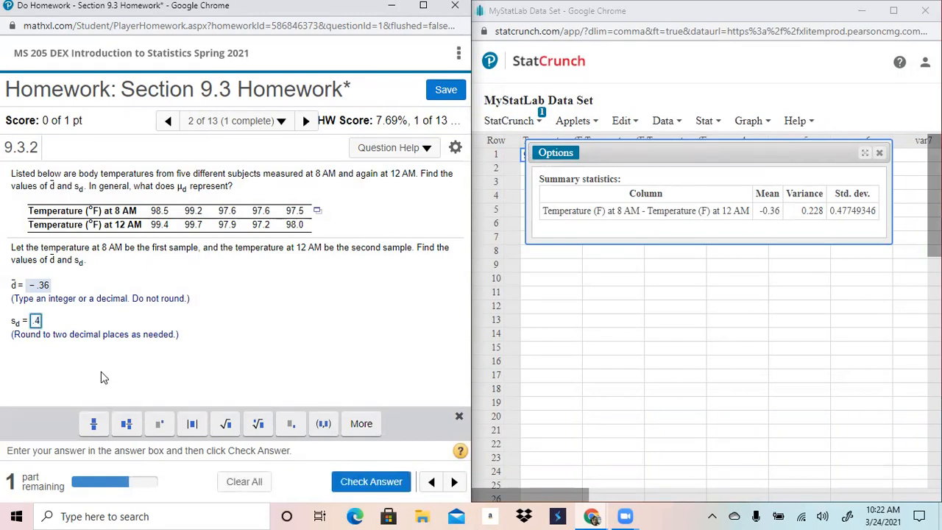
{"action": "key", "text": "Return"}
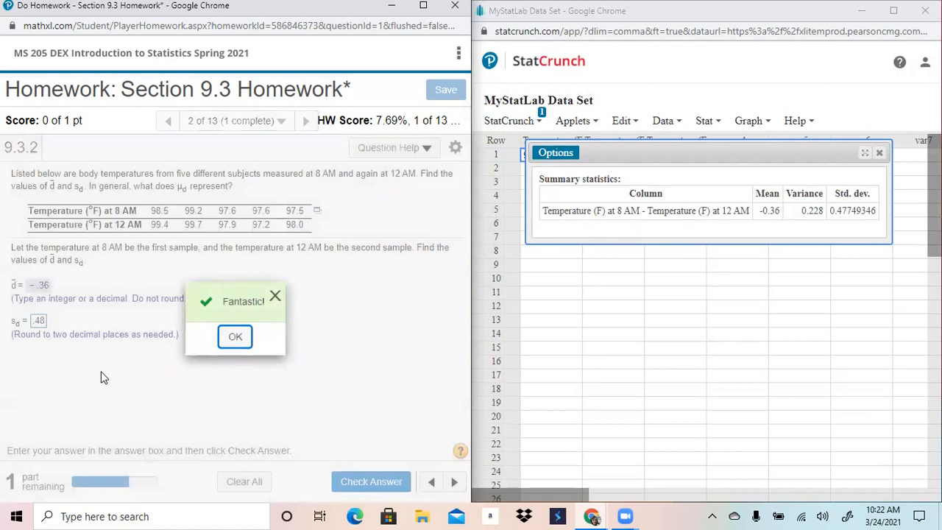
{"action": "key", "text": "Return"}
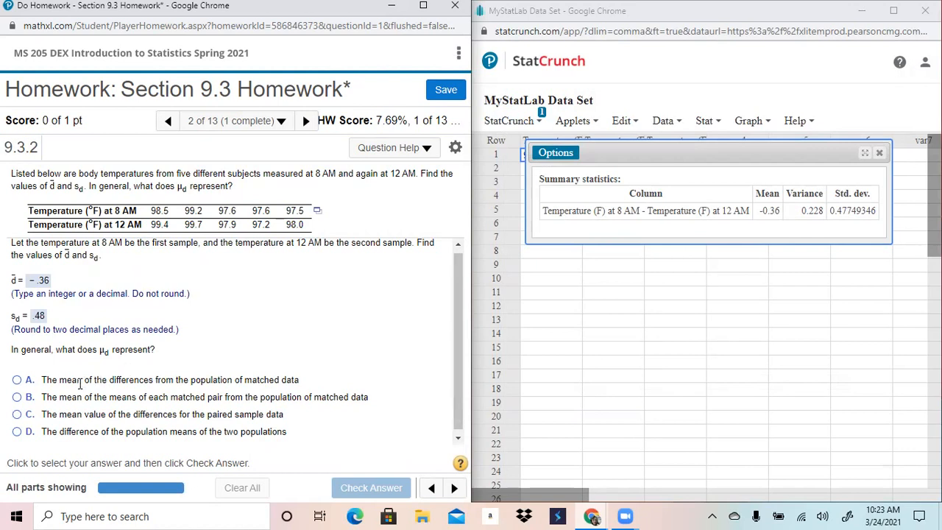
- Answer that μd represents the mean of the differences from the population of matched data, check it, and go to the next question
{"action": "left_click", "coordinate": [16, 380]}
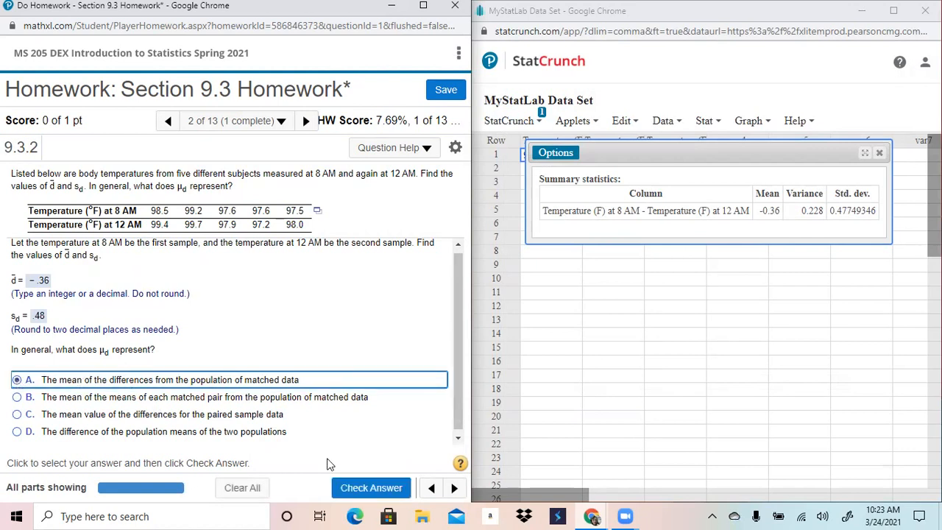
{"action": "left_click", "coordinate": [375, 489]}
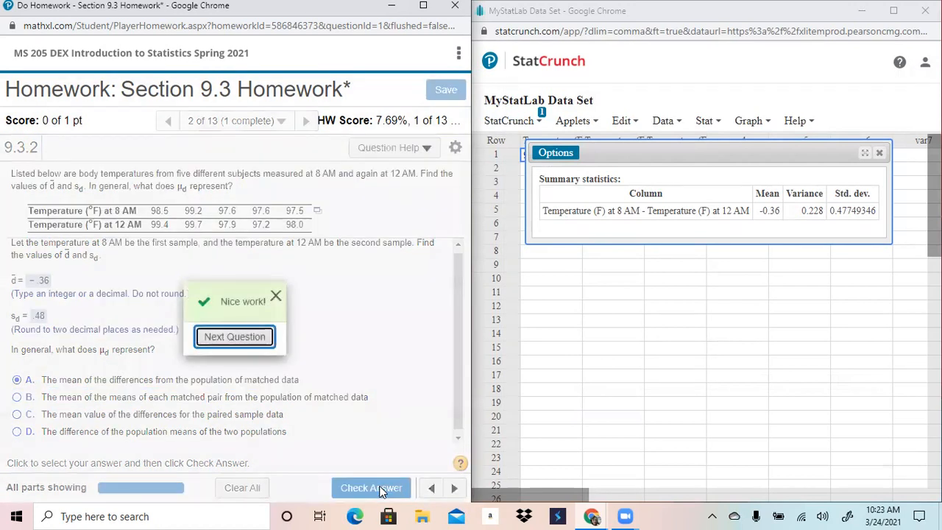
{"action": "left_click", "coordinate": [245, 338]}
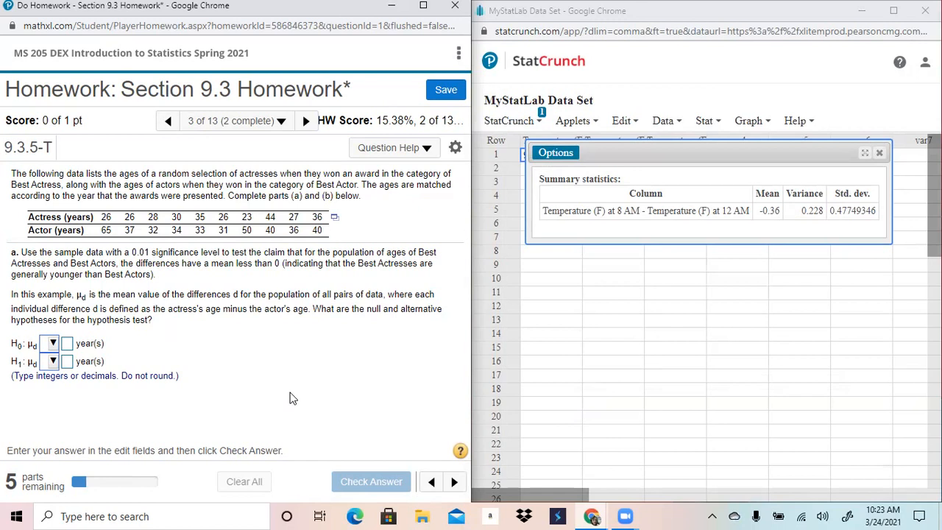
- Close the temperature summary statistics and open the actress and actor age data from question 3 in StatCrunch
{"action": "left_click", "coordinate": [879, 153]}
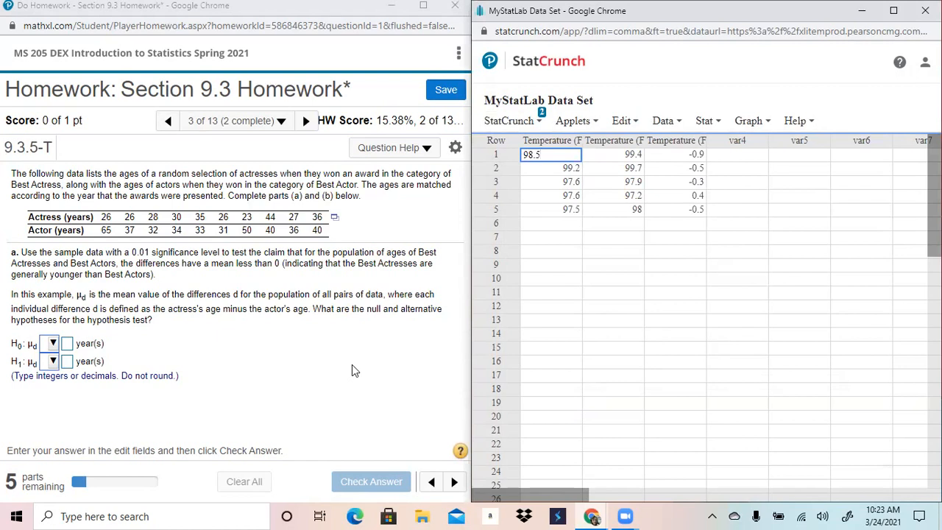
{"action": "left_click", "coordinate": [334, 219]}
{"action": "left_click", "coordinate": [378, 238]}
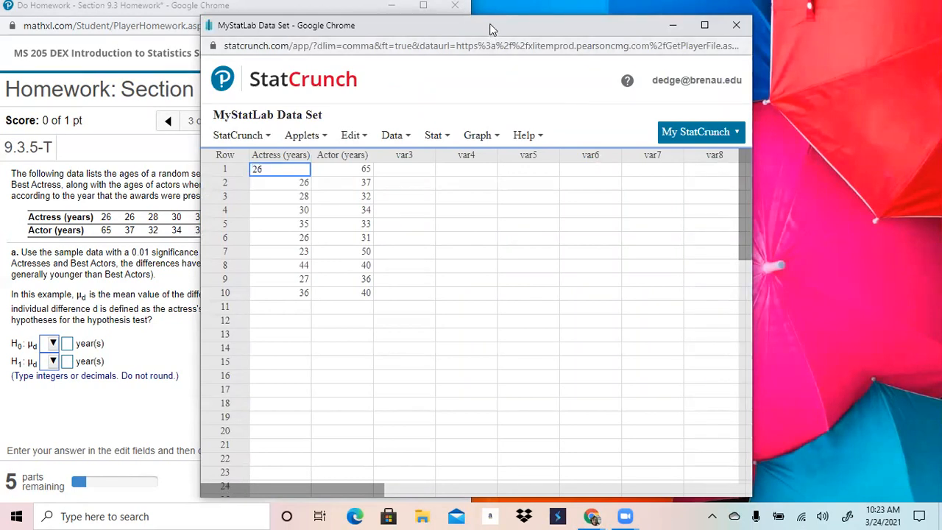
- Arrange the StatCrunch data set and the homework question side by side on the screen
{"action": "left_click_drag", "start_coordinate": [492, 29], "coordinate": [941, 33]}
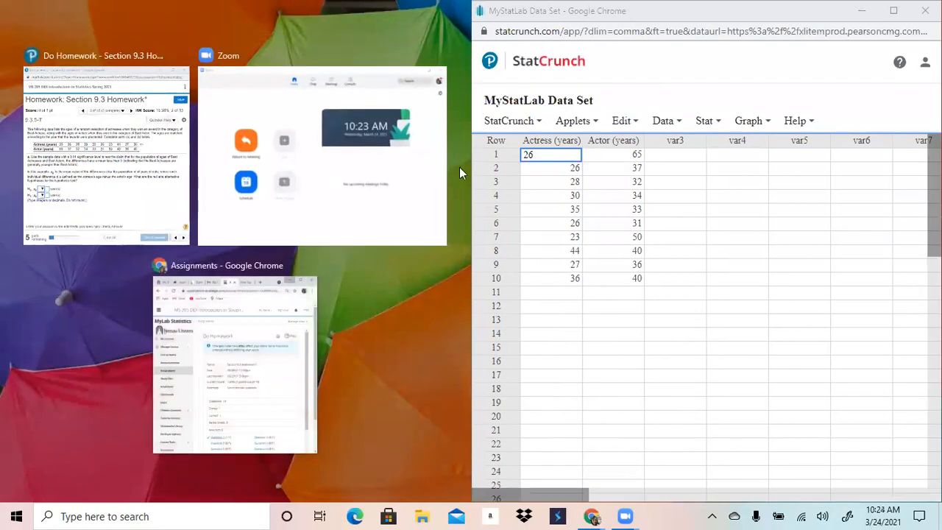
{"action": "left_click", "coordinate": [176, 196]}
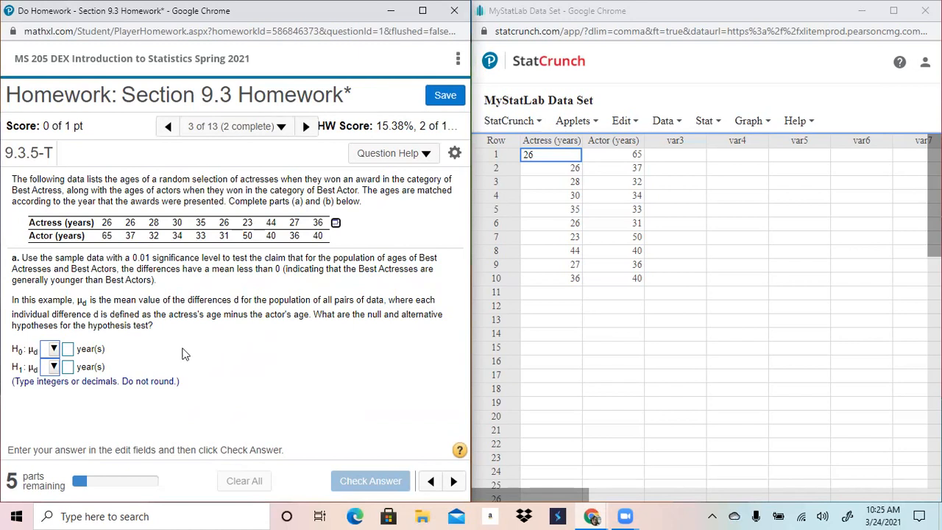
- Submit the hypotheses H0: μd = 0 and H1: μd < 0 for the actress and actor ages question
{"action": "left_click", "coordinate": [53, 351]}
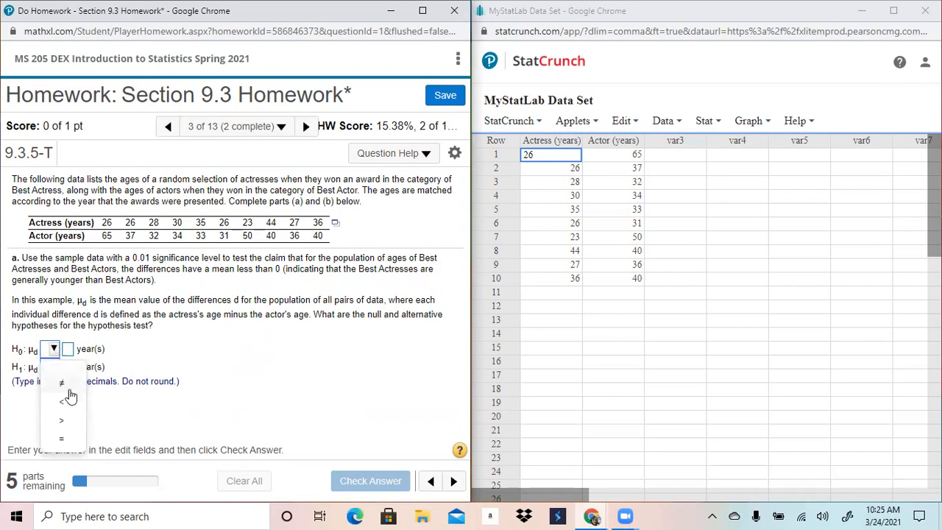
{"action": "left_click", "coordinate": [63, 440]}
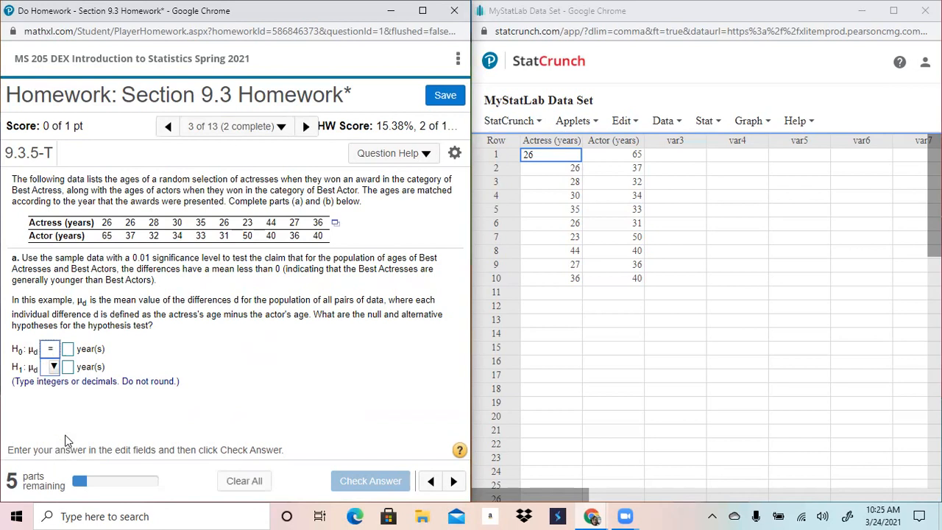
{"action": "left_click", "coordinate": [68, 349]}
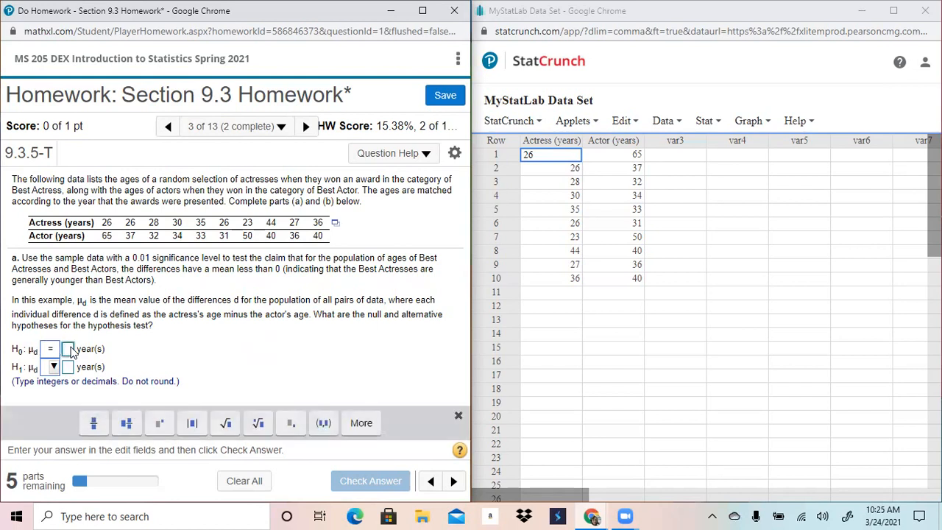
{"action": "type", "text": "0"}
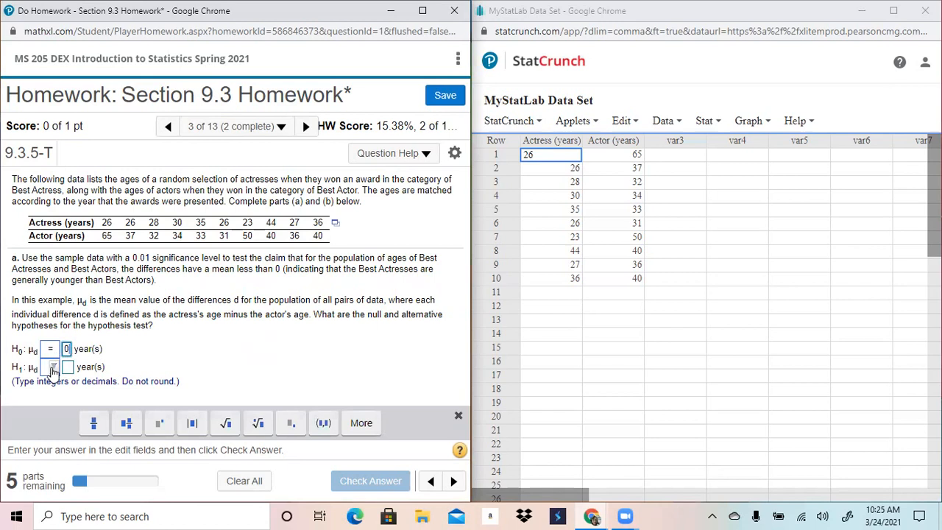
{"action": "left_click", "coordinate": [54, 369]}
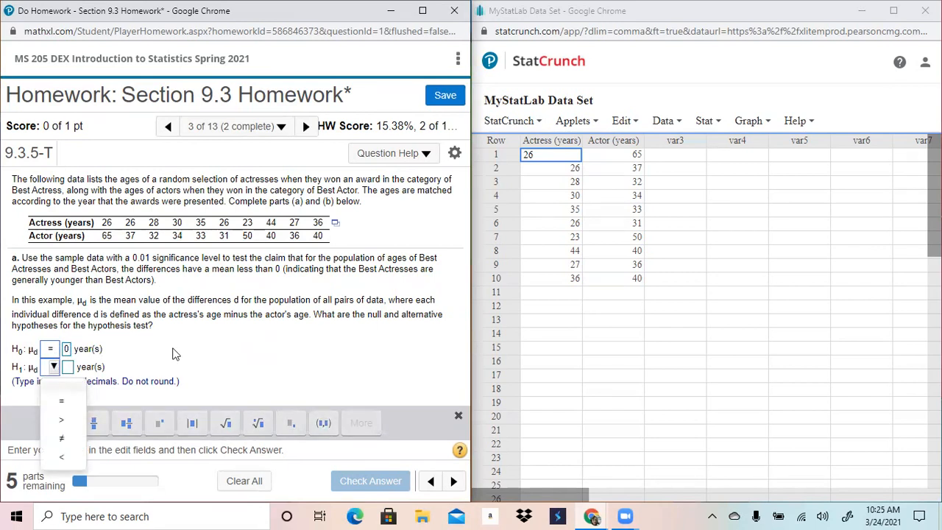
{"action": "left_click", "coordinate": [70, 459]}
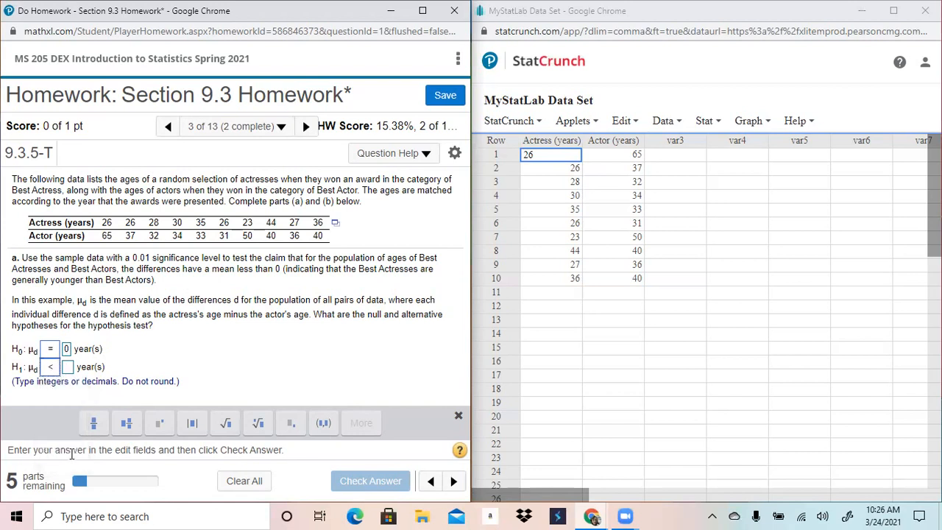
{"action": "left_click", "coordinate": [68, 367]}
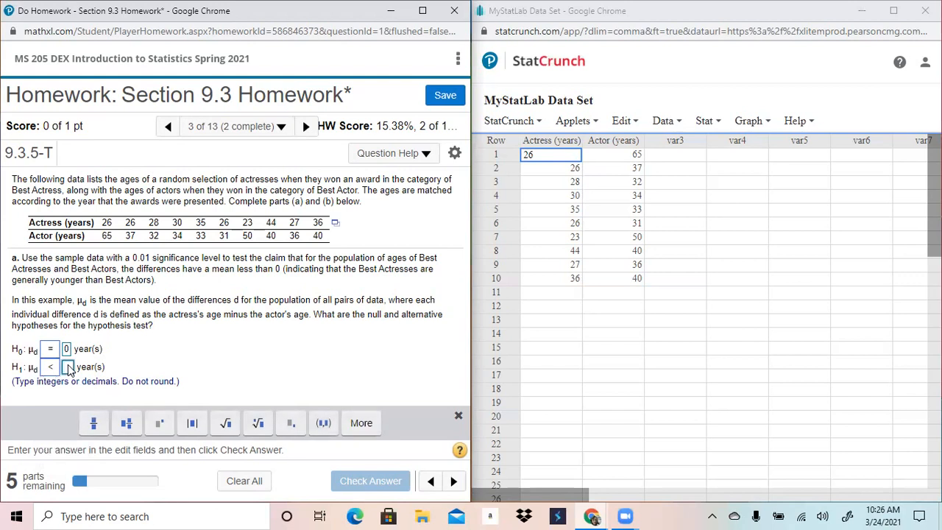
{"action": "type", "text": "0"}
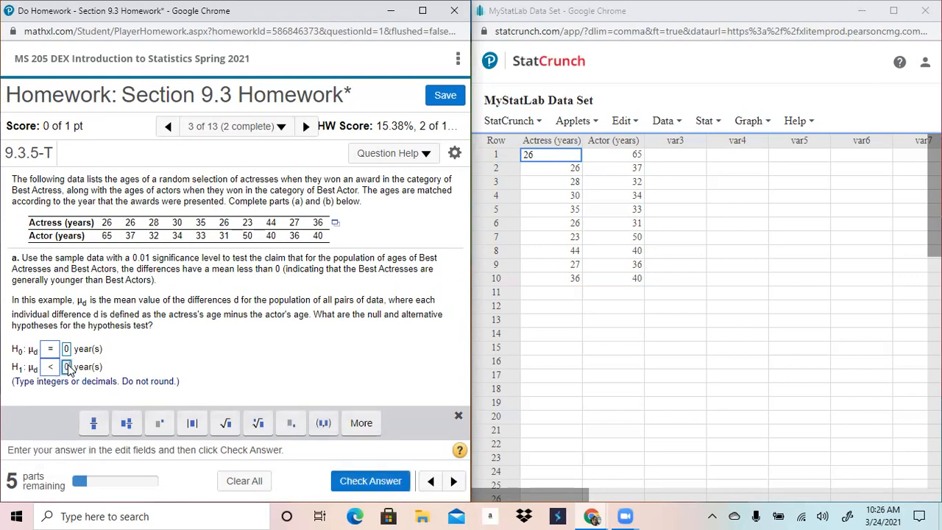
{"action": "left_click", "coordinate": [374, 480]}
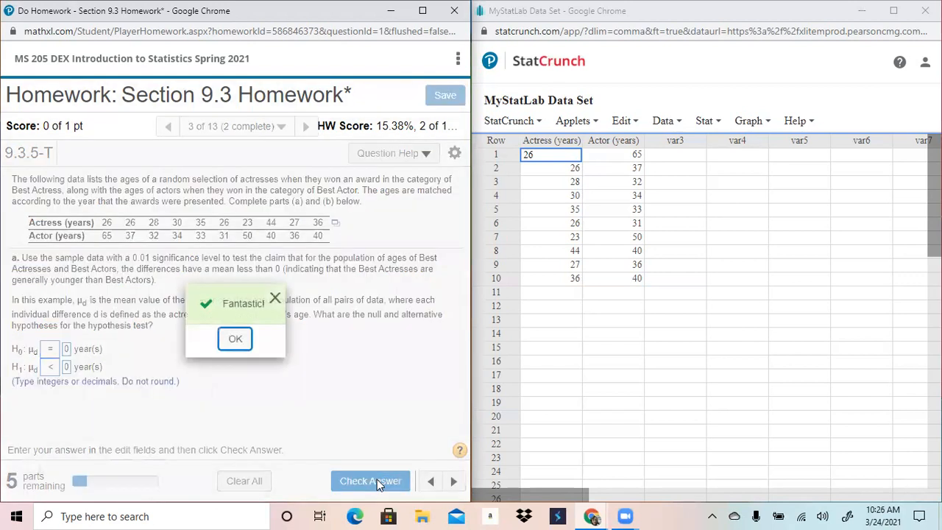
{"action": "left_click", "coordinate": [234, 342]}
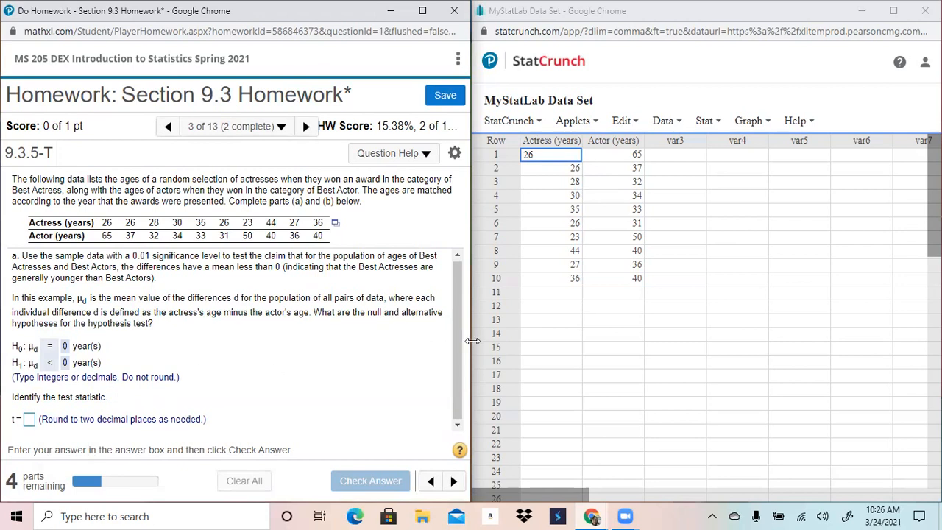
- Compute a paired T hypothesis test in StatCrunch with Actress (years) as sample 1, Actor (years) as sample 2 and alternative μD < 0
{"action": "left_click", "coordinate": [705, 122]}
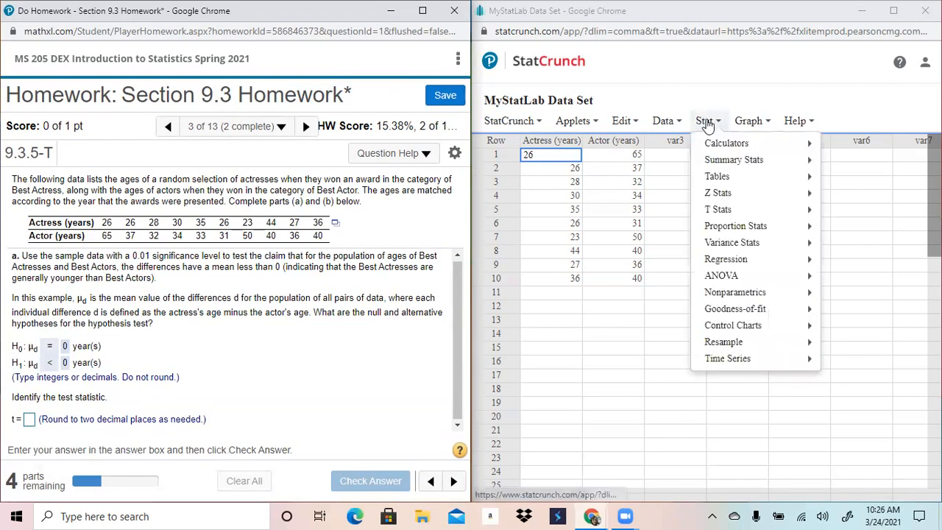
{"action": "mouse_move", "coordinate": [719, 209]}
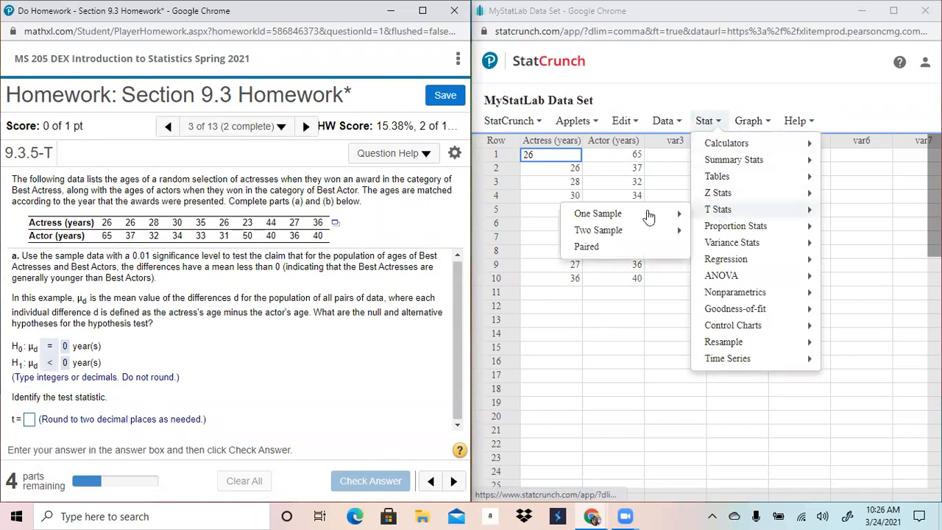
{"action": "left_click", "coordinate": [613, 248]}
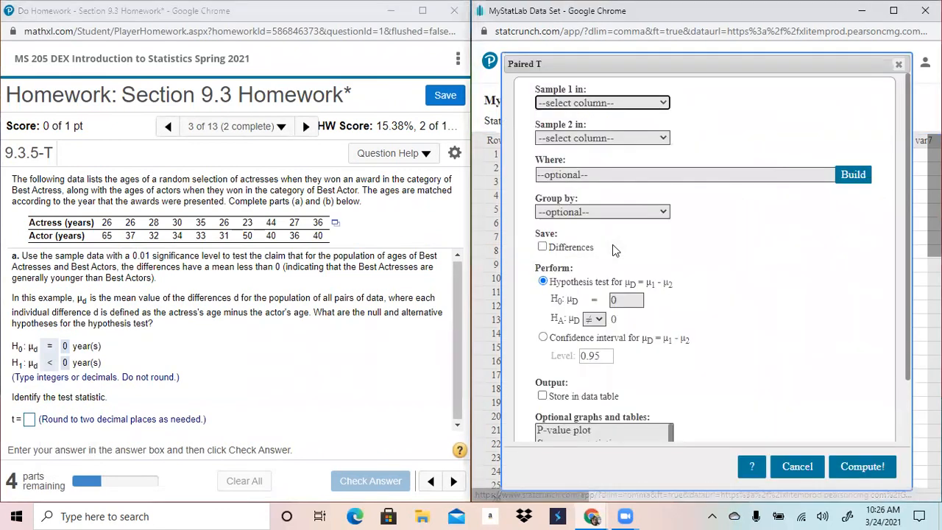
{"action": "left_click", "coordinate": [604, 103]}
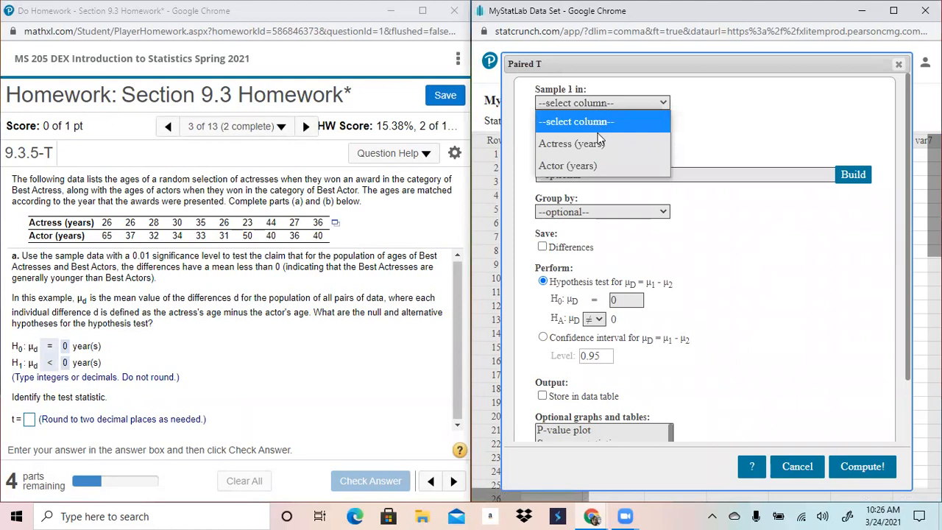
{"action": "left_click", "coordinate": [600, 146]}
{"action": "left_click", "coordinate": [598, 140]}
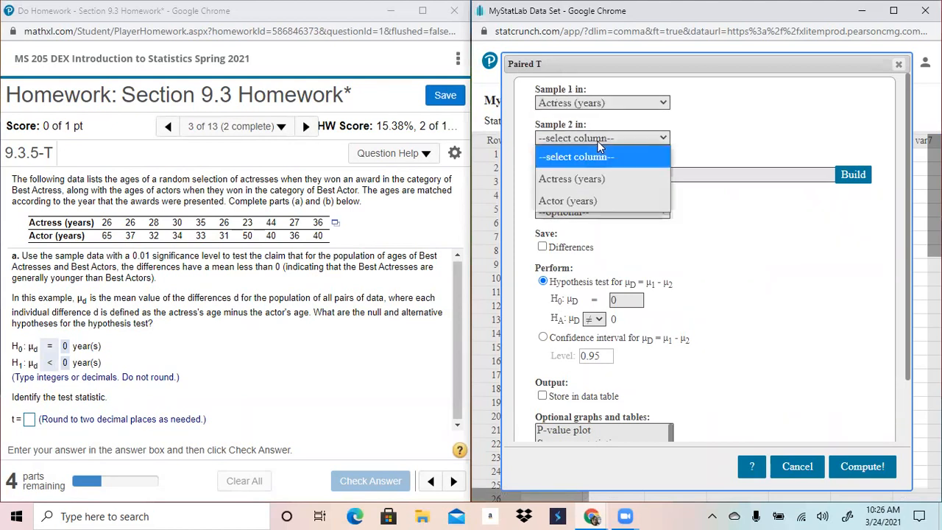
{"action": "left_click", "coordinate": [603, 201]}
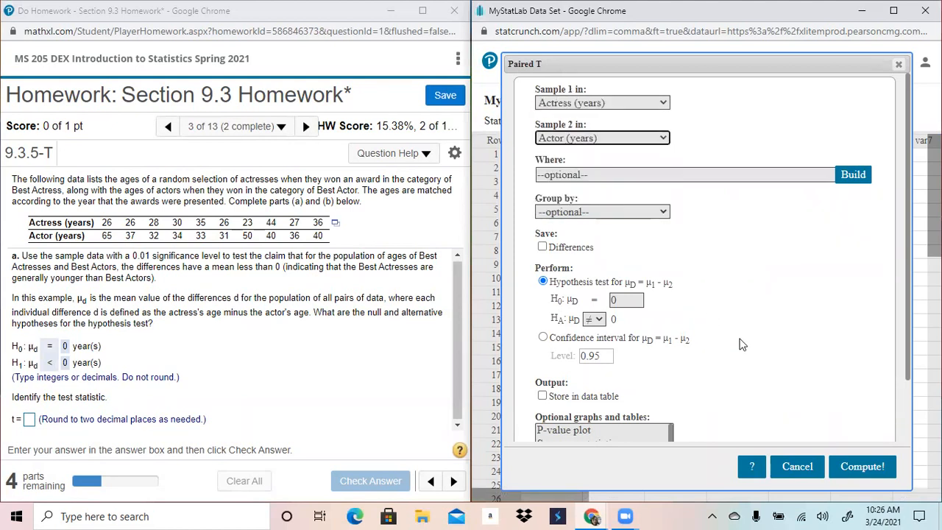
{"action": "left_click", "coordinate": [597, 321]}
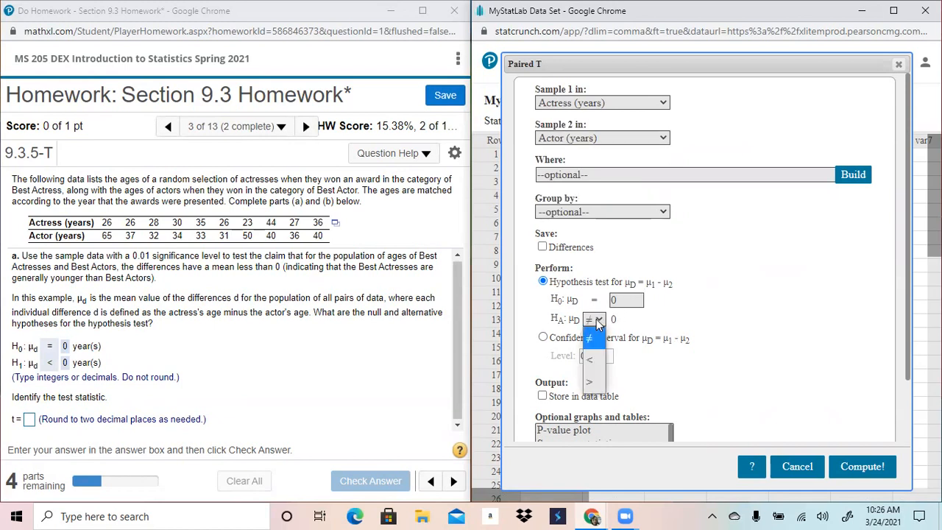
{"action": "left_click", "coordinate": [593, 359]}
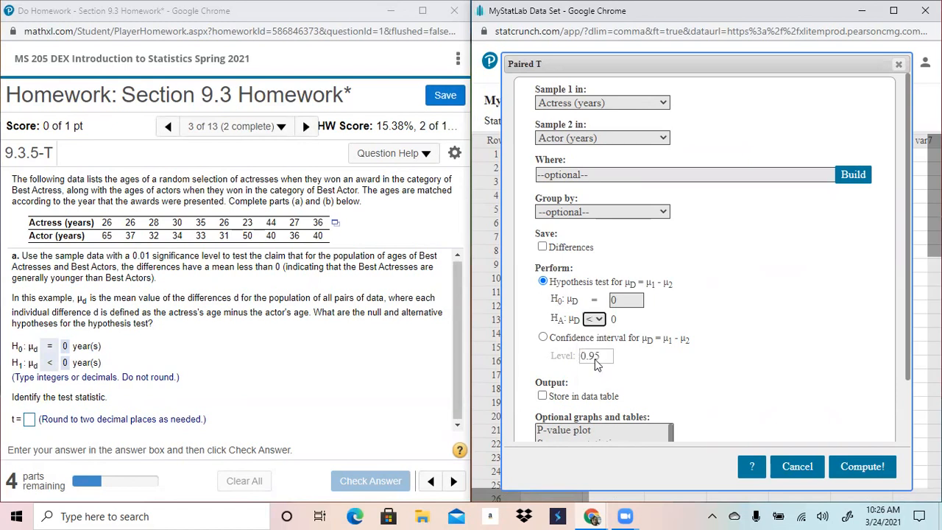
{"action": "left_click", "coordinate": [874, 466]}
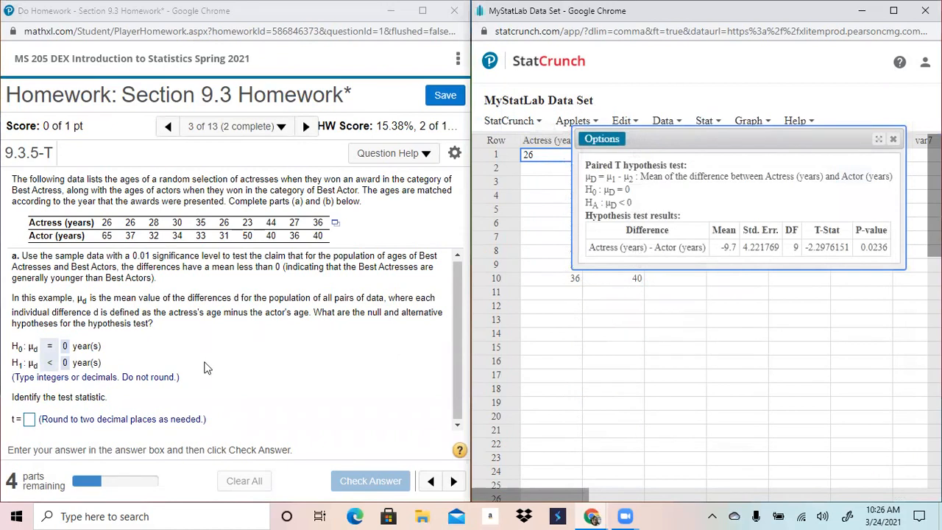
- Submit -2.30 as the test statistic t in the homework question
{"action": "left_click", "coordinate": [29, 421]}
{"action": "type", "text": "-2"}
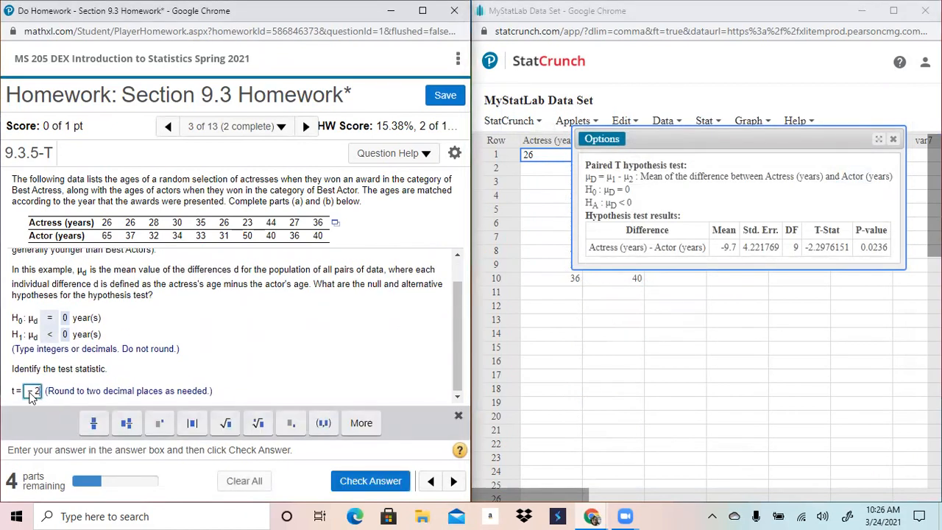
{"action": "type", "text": "."}
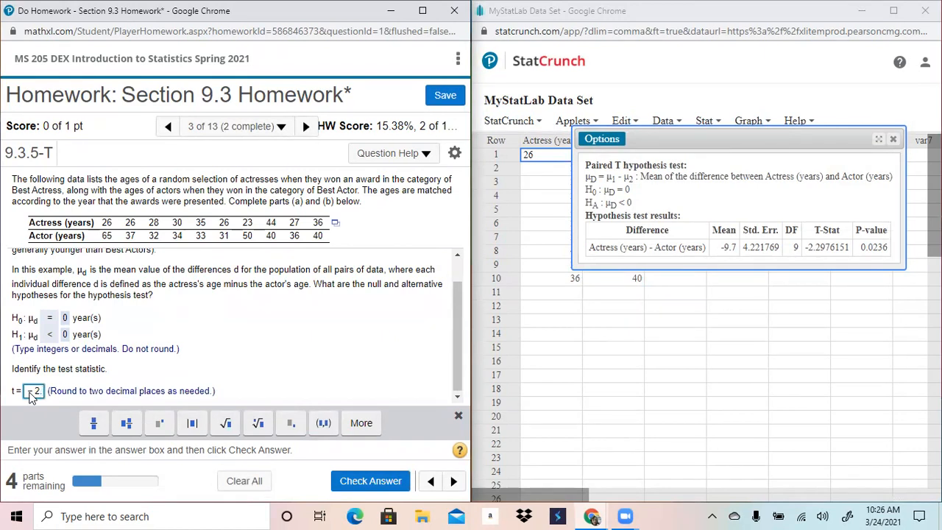
{"action": "type", "text": "30"}
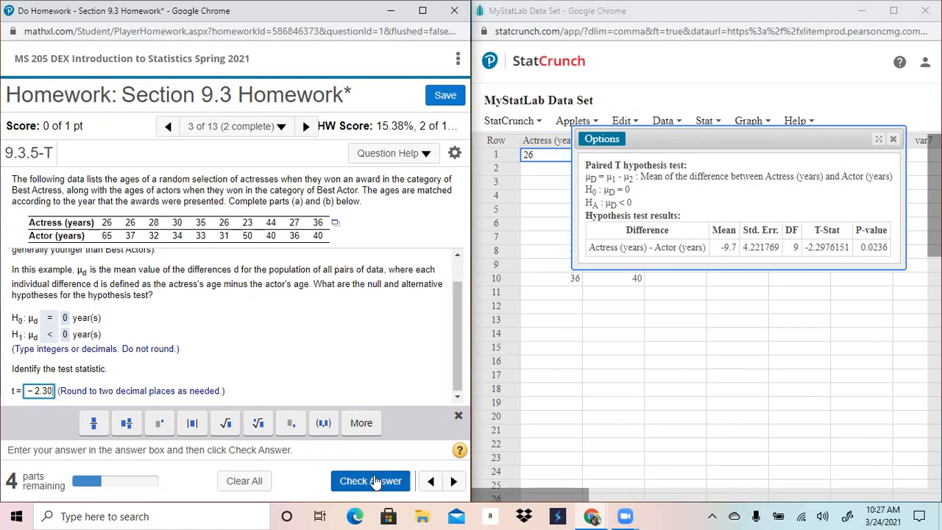
{"action": "left_click", "coordinate": [374, 481]}
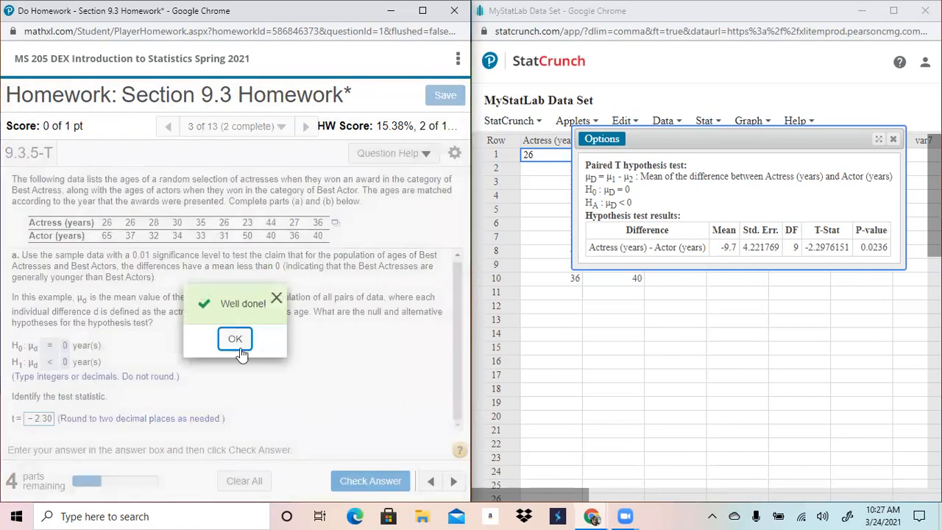
{"action": "left_click", "coordinate": [235, 339]}
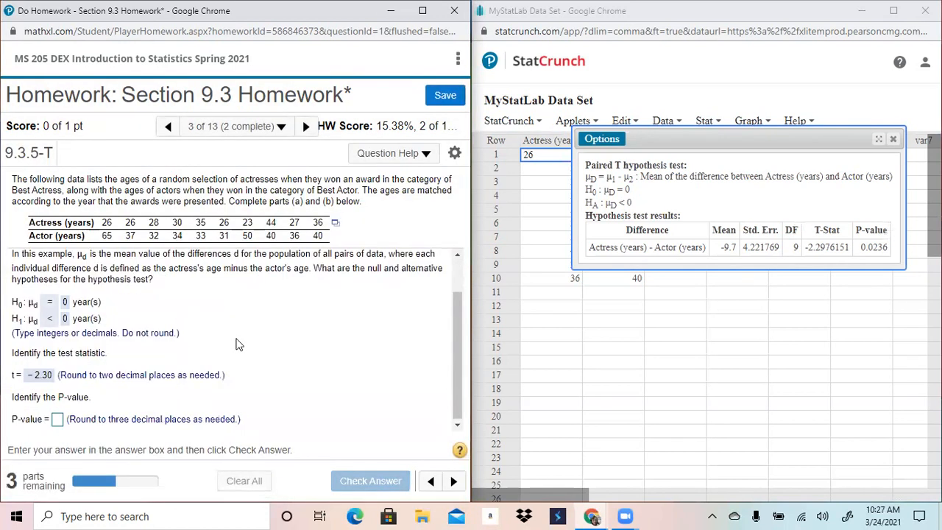
- Submit .024 as the P-value in the homework question
{"action": "left_click", "coordinate": [58, 419]}
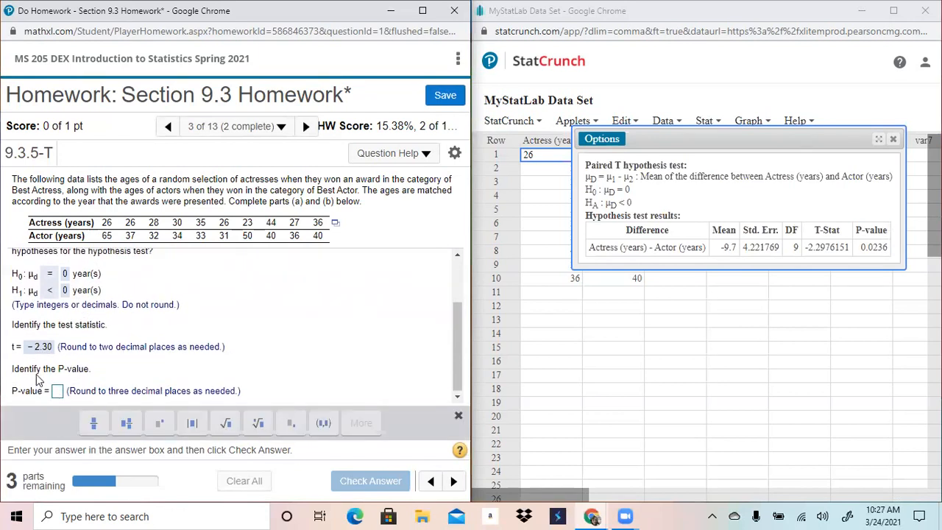
{"action": "left_click", "coordinate": [59, 391]}
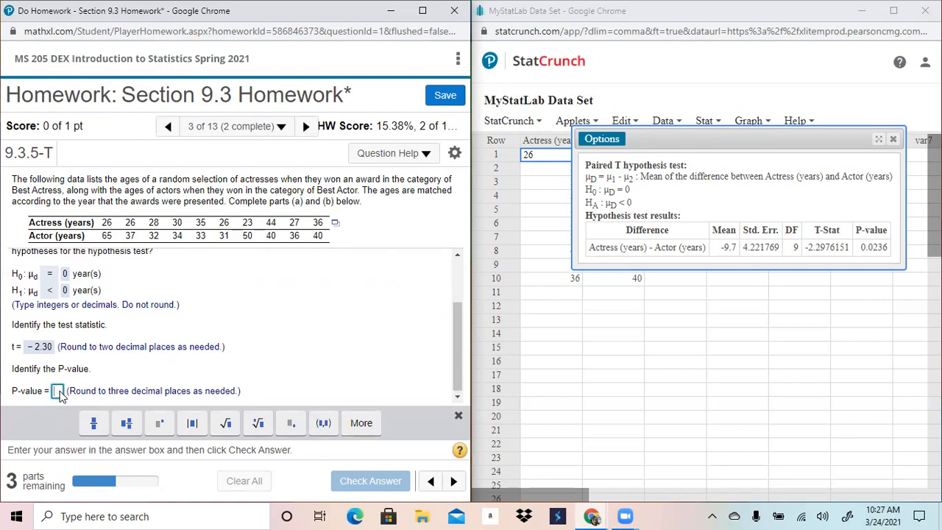
{"action": "type", "text": ".024"}
{"action": "key", "text": "Return"}
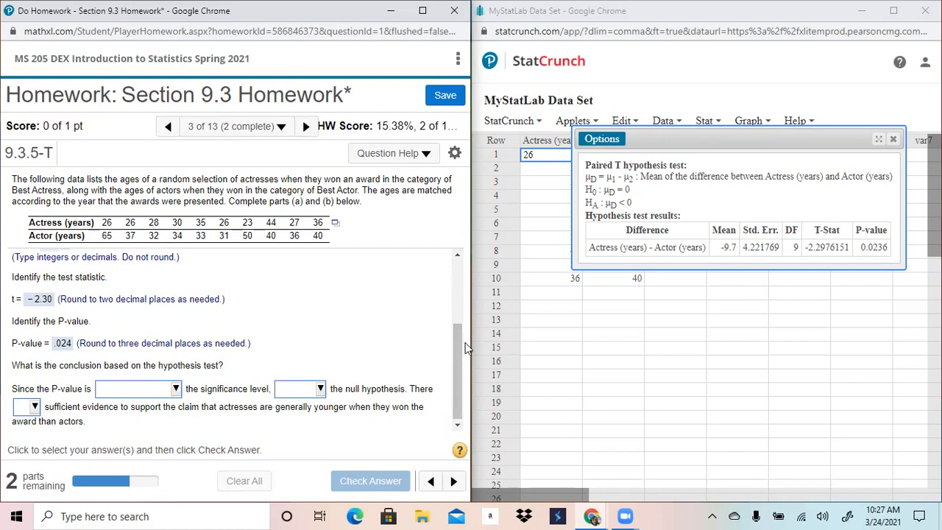
- Submit the test conclusion: P-value greater than the significance level, fail to reject the null hypothesis, and there is not sufficient evidence
{"action": "left_click_drag", "start_coordinate": [458, 355], "coordinate": [459, 286]}
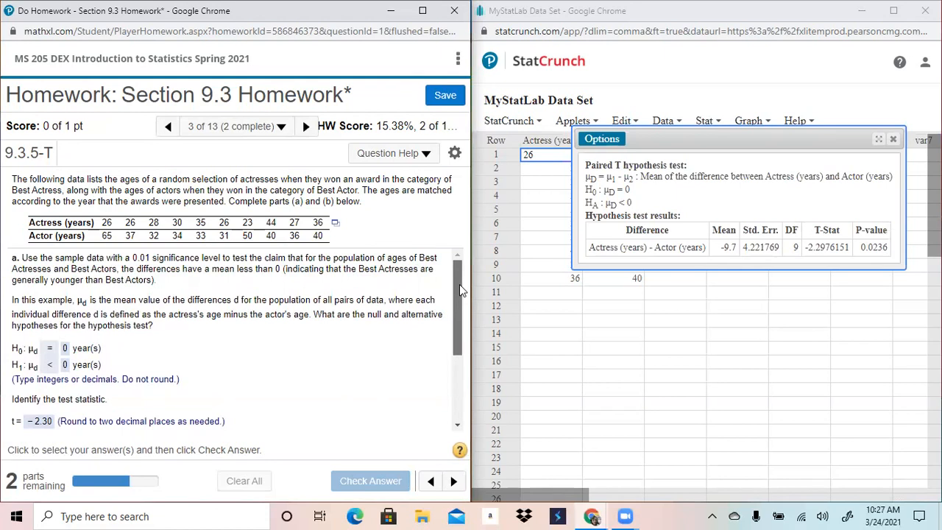
{"action": "left_click_drag", "start_coordinate": [459, 284], "coordinate": [458, 374]}
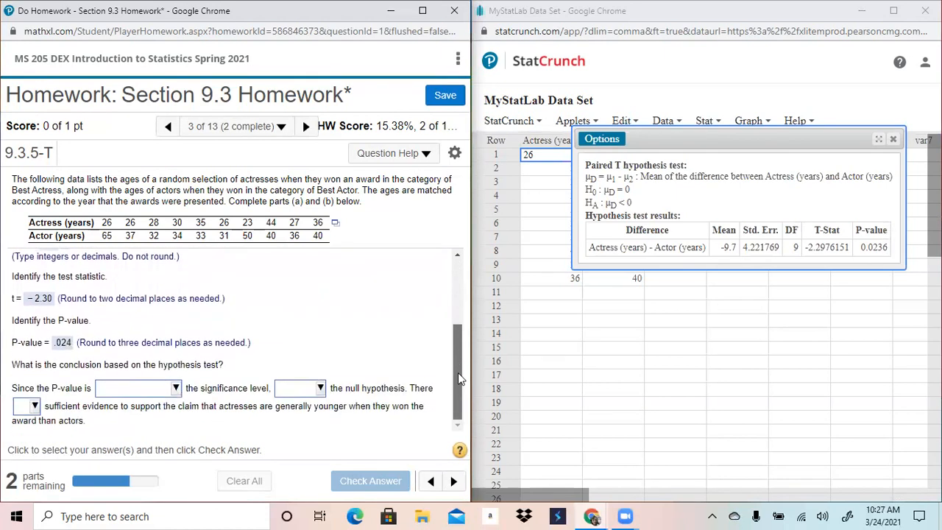
{"action": "key", "text": "ctrl+minus"}
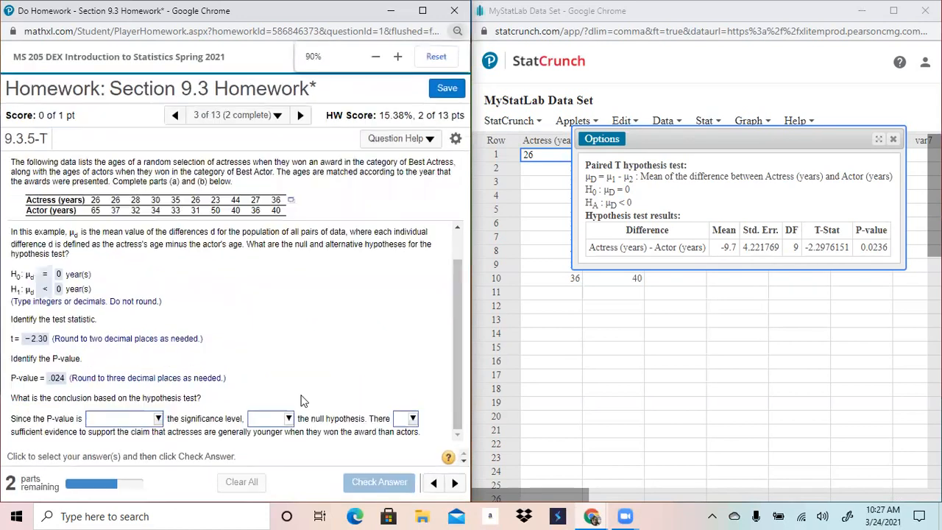
{"action": "left_click", "coordinate": [158, 419]}
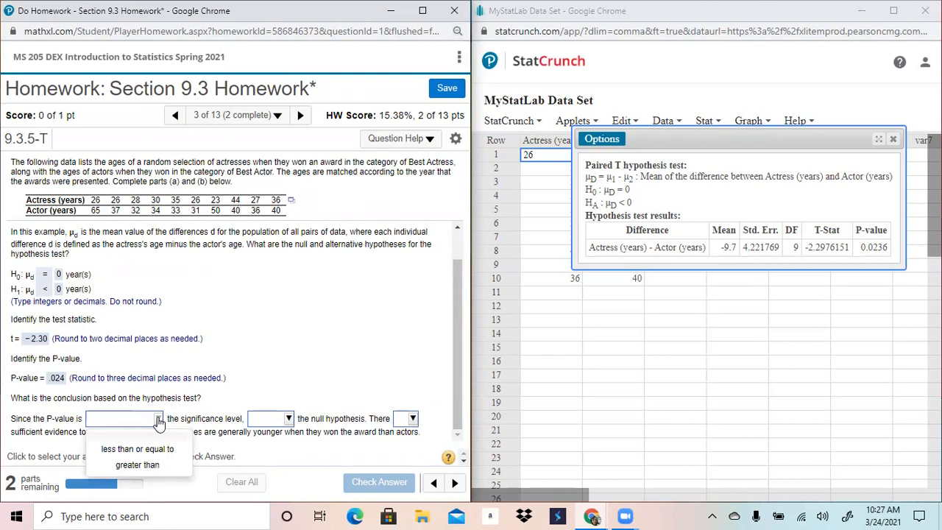
{"action": "left_click", "coordinate": [137, 465]}
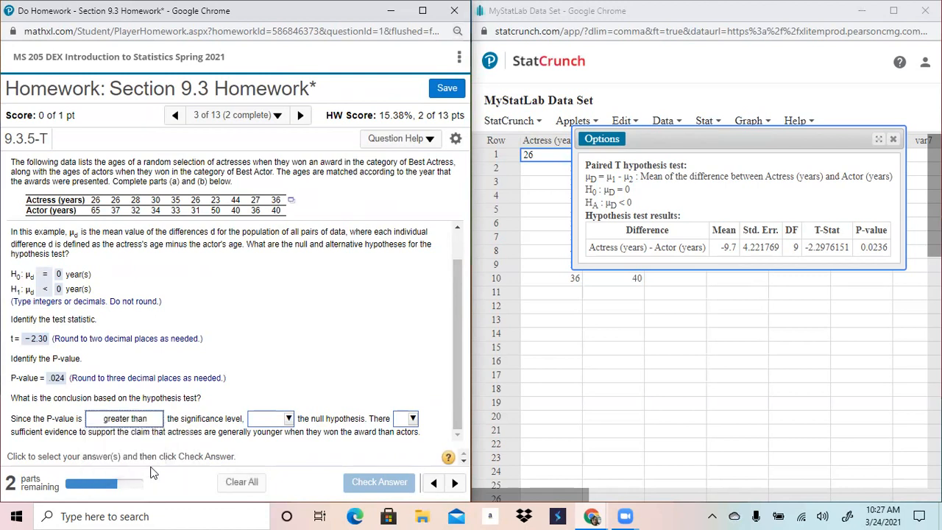
{"action": "left_click", "coordinate": [288, 419]}
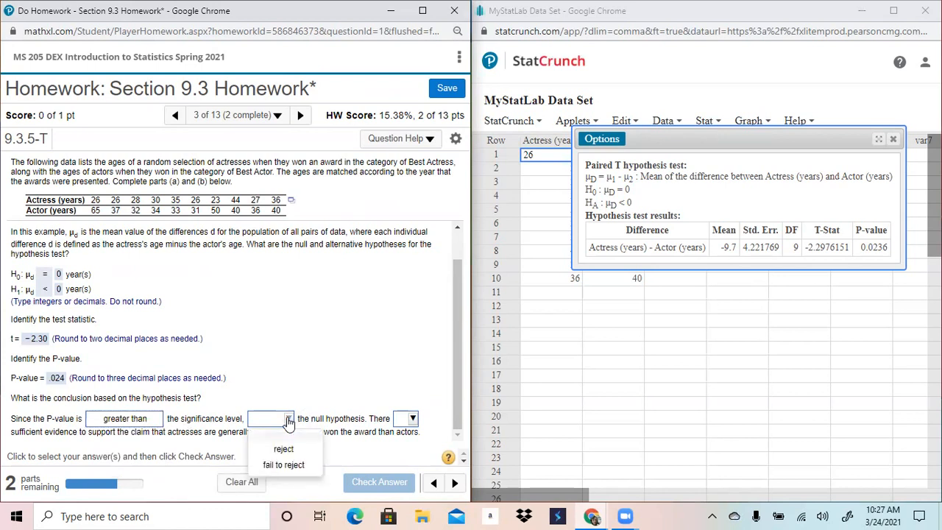
{"action": "left_click", "coordinate": [287, 465]}
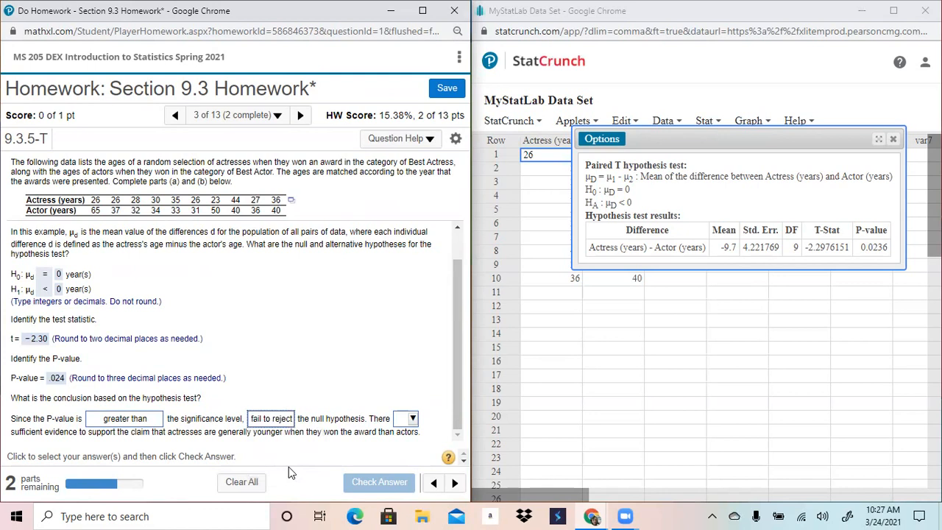
{"action": "left_click", "coordinate": [414, 421]}
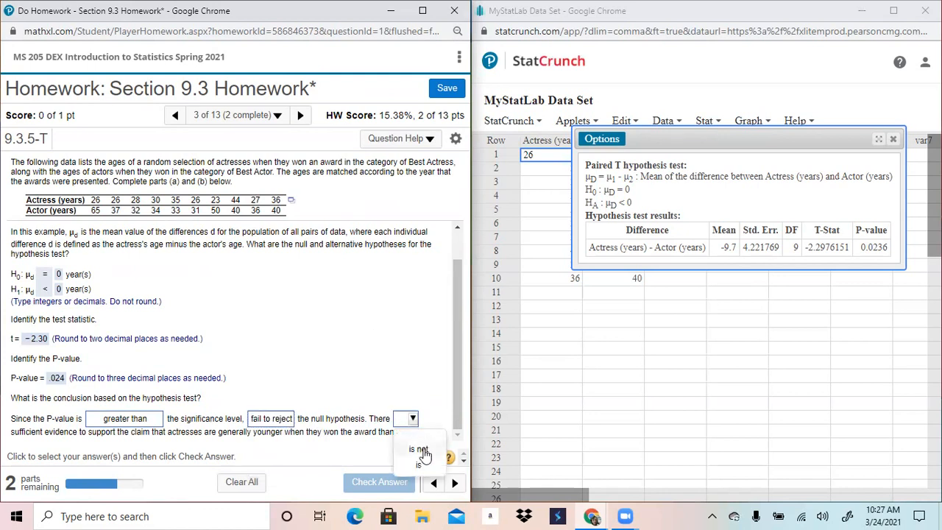
{"action": "left_click", "coordinate": [420, 450]}
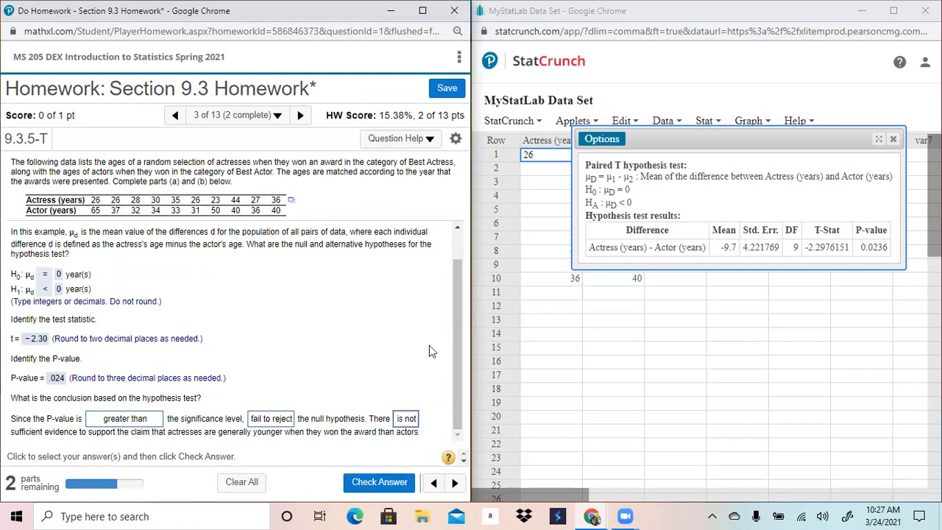
{"action": "left_click", "coordinate": [391, 482]}
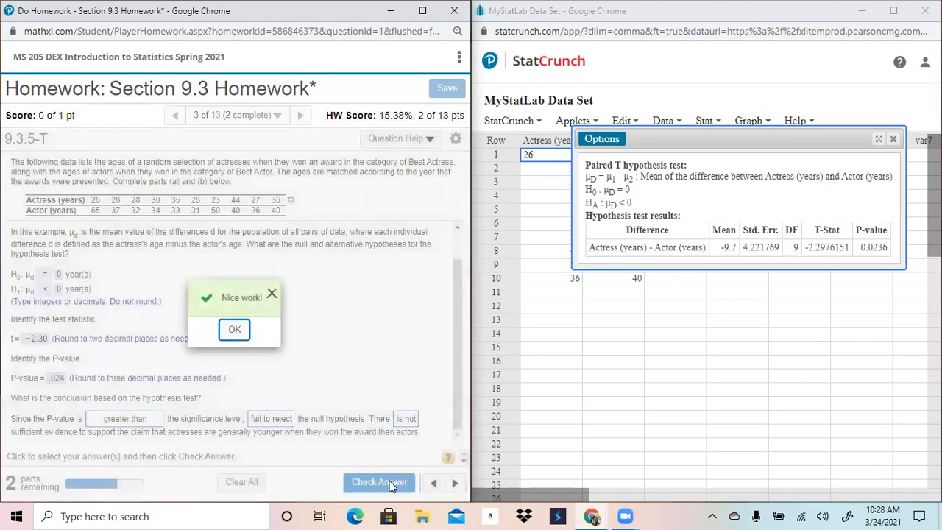
{"action": "left_click", "coordinate": [234, 331]}
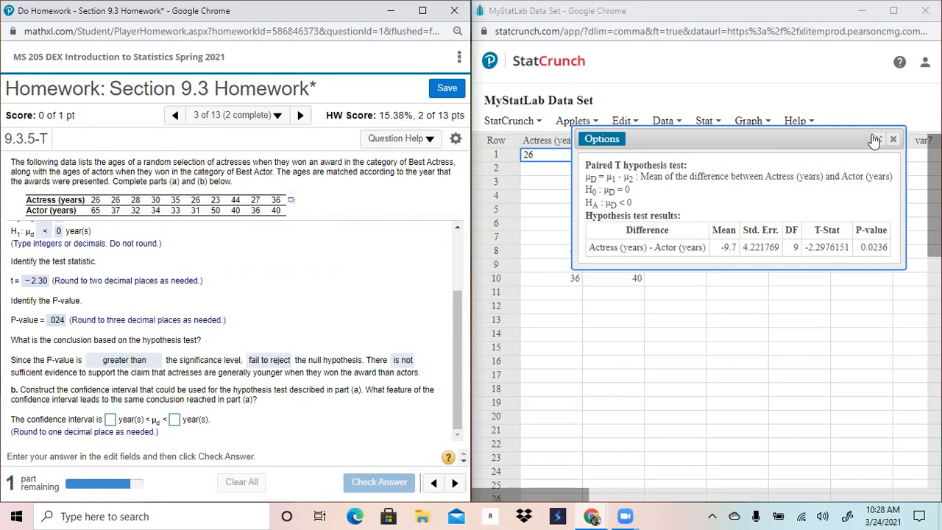
- Edit the Paired T analysis in StatCrunch to compute a confidence interval for μD at level 0.98
{"action": "left_click", "coordinate": [607, 142]}
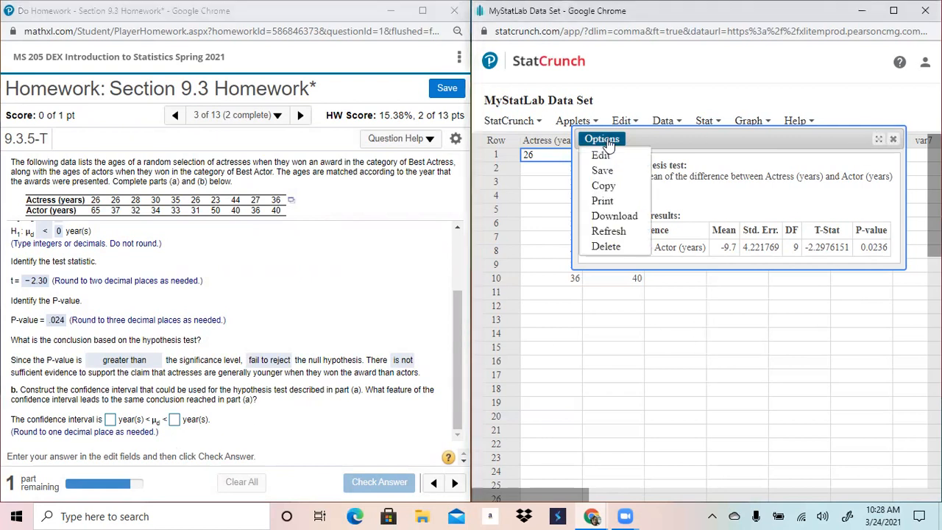
{"action": "left_click", "coordinate": [603, 154]}
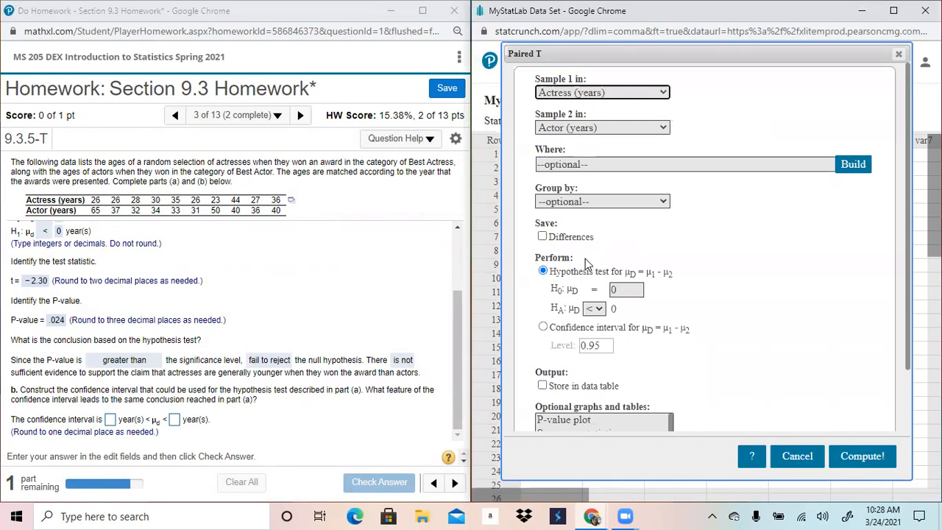
{"action": "left_click", "coordinate": [543, 328]}
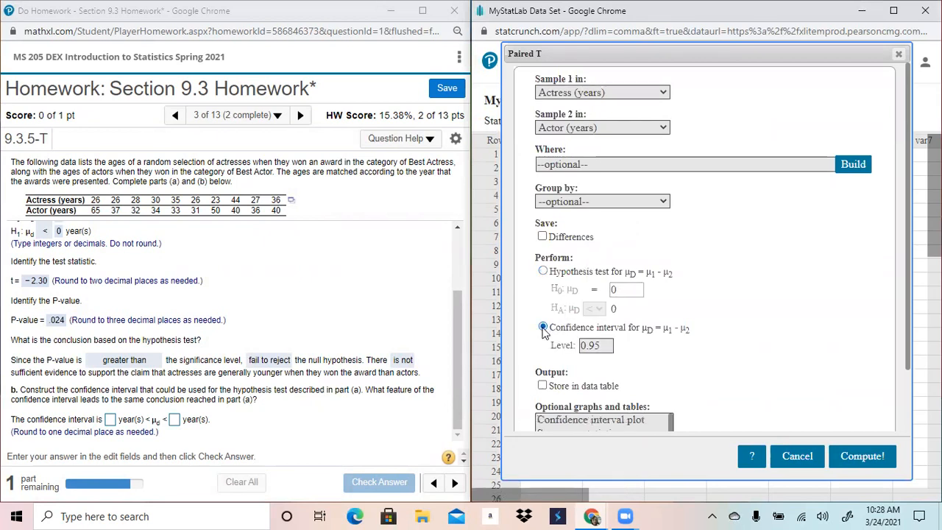
{"action": "left_click", "coordinate": [606, 345]}
{"action": "key", "text": "BackSpace"}
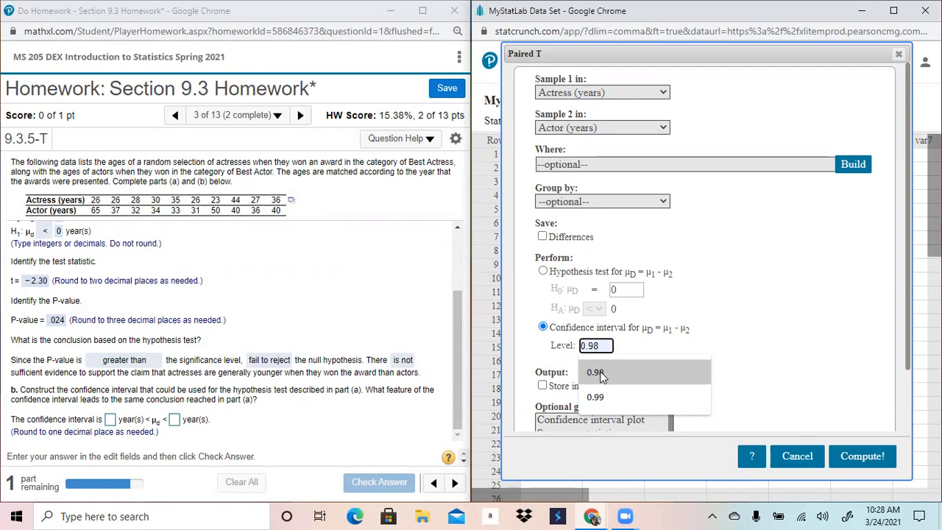
{"action": "left_click", "coordinate": [601, 373]}
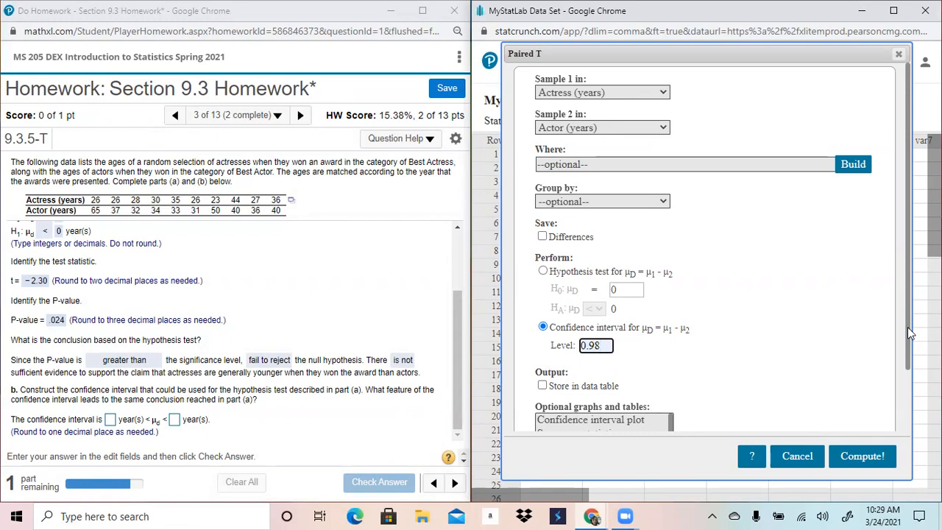
{"action": "left_click", "coordinate": [865, 457]}
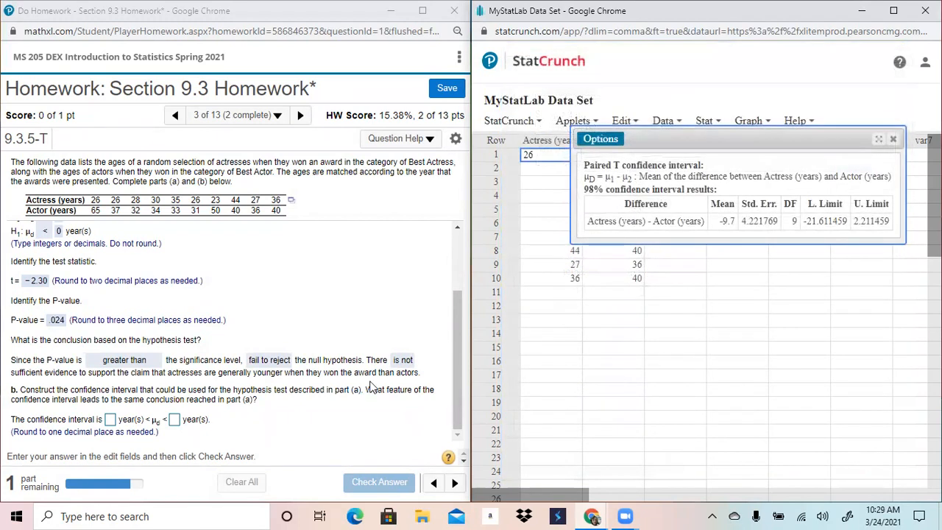
- Submit -21.6 and 2.2 years as the lower and upper limits of the confidence interval in part b
{"action": "left_click", "coordinate": [111, 420]}
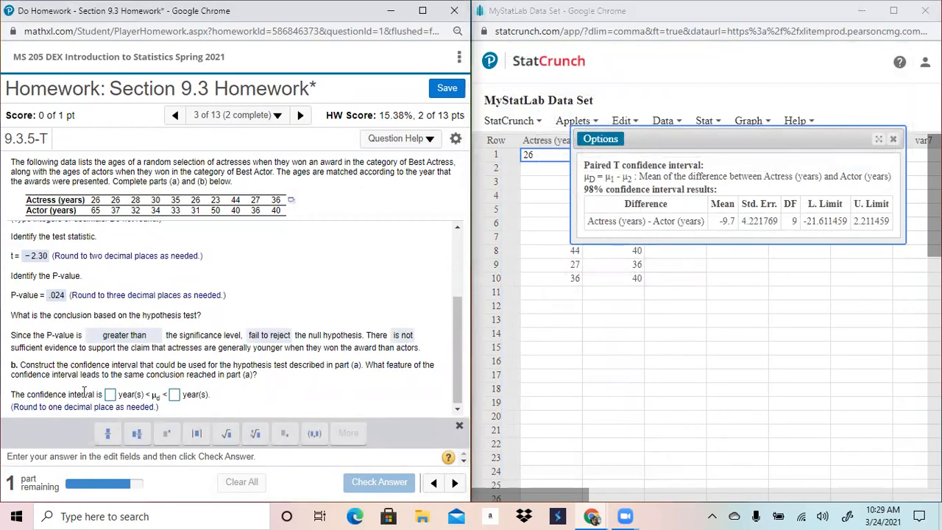
{"action": "left_click", "coordinate": [110, 395]}
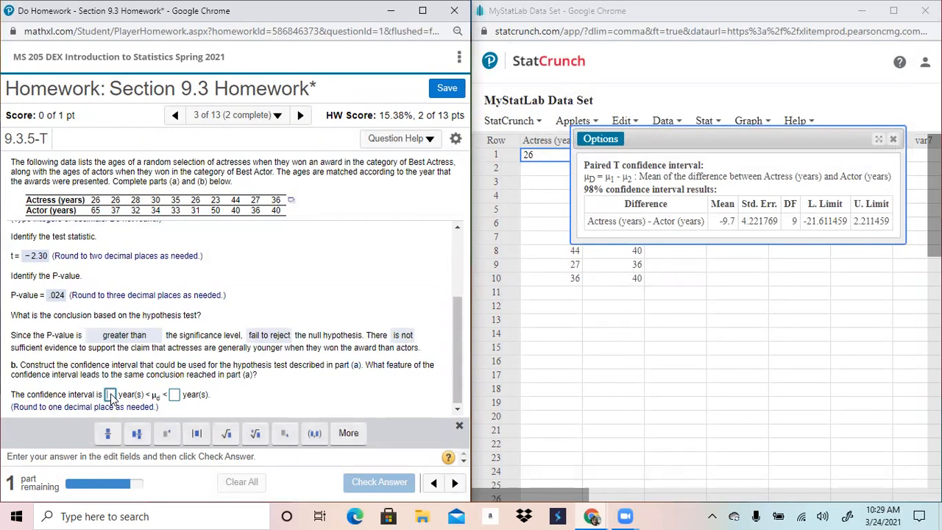
{"action": "type", "text": "-21"}
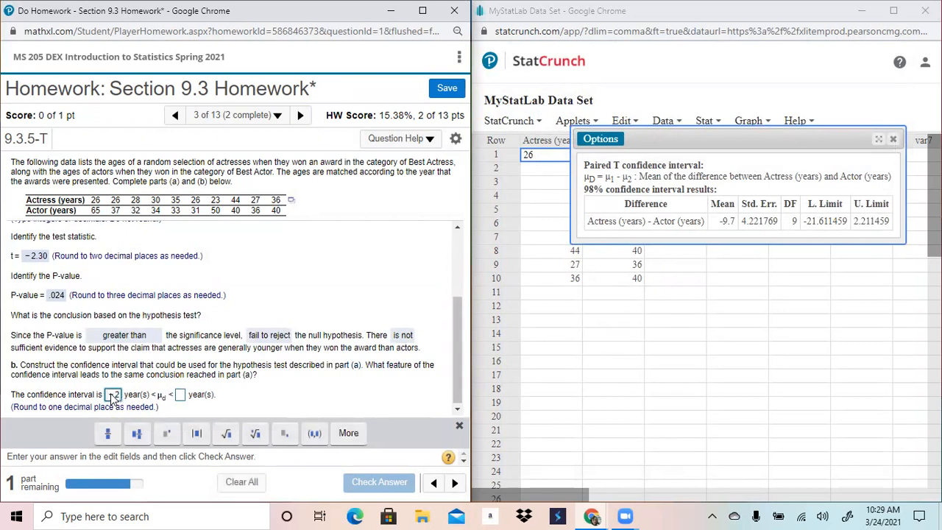
{"action": "type", "text": ".6"}
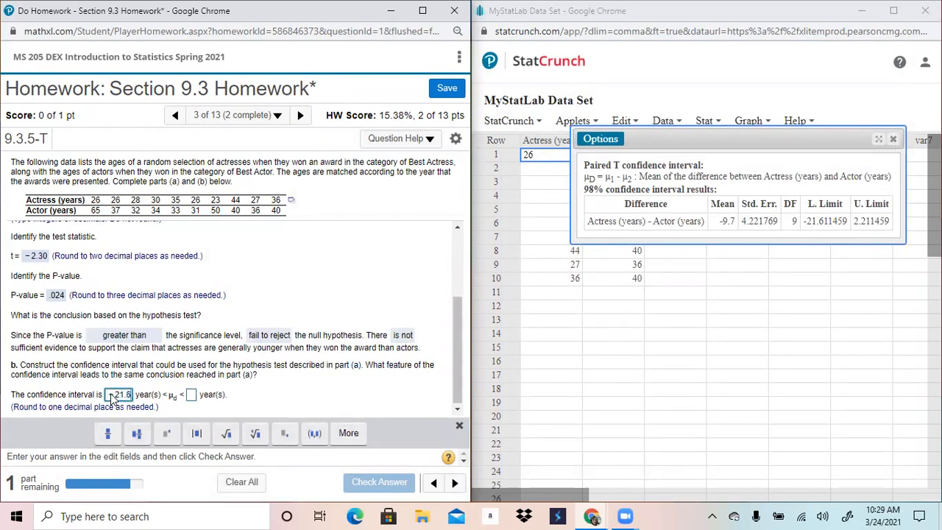
{"action": "left_click", "coordinate": [191, 397]}
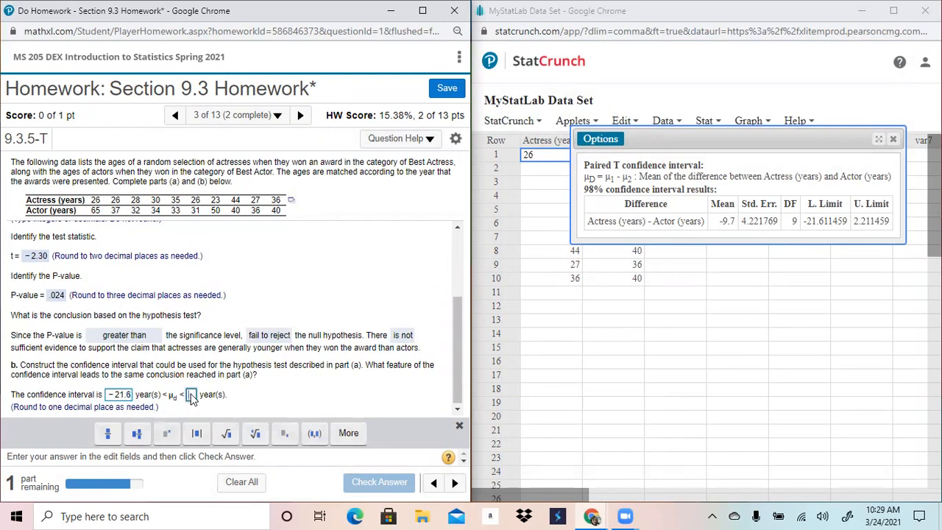
{"action": "type", "text": "2.2"}
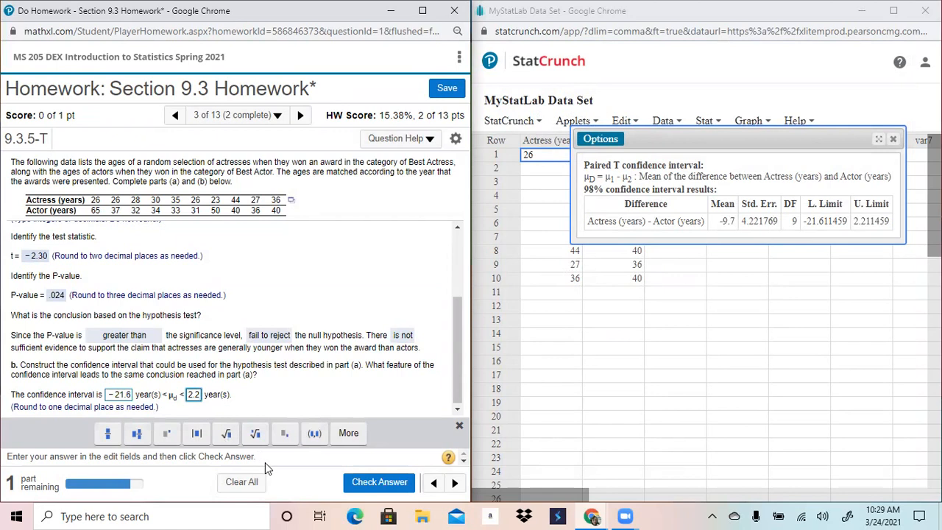
{"action": "left_click", "coordinate": [379, 483]}
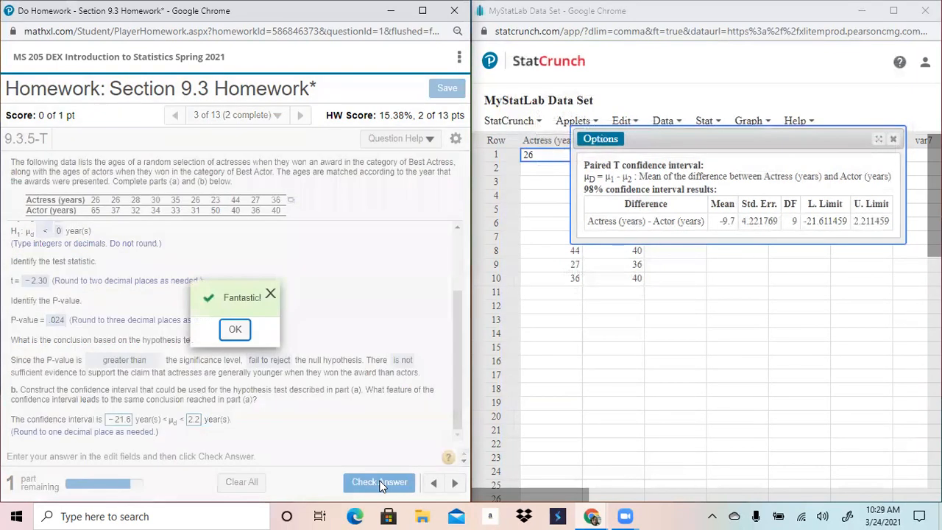
{"action": "left_click", "coordinate": [234, 333]}
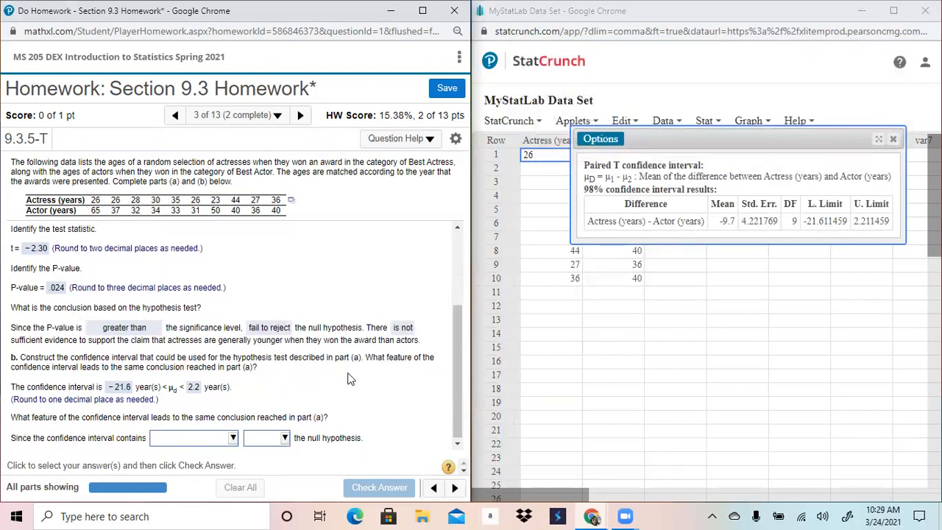
- Submit that the confidence interval contains zero, so fail to reject the null hypothesis
{"action": "left_click", "coordinate": [232, 439]}
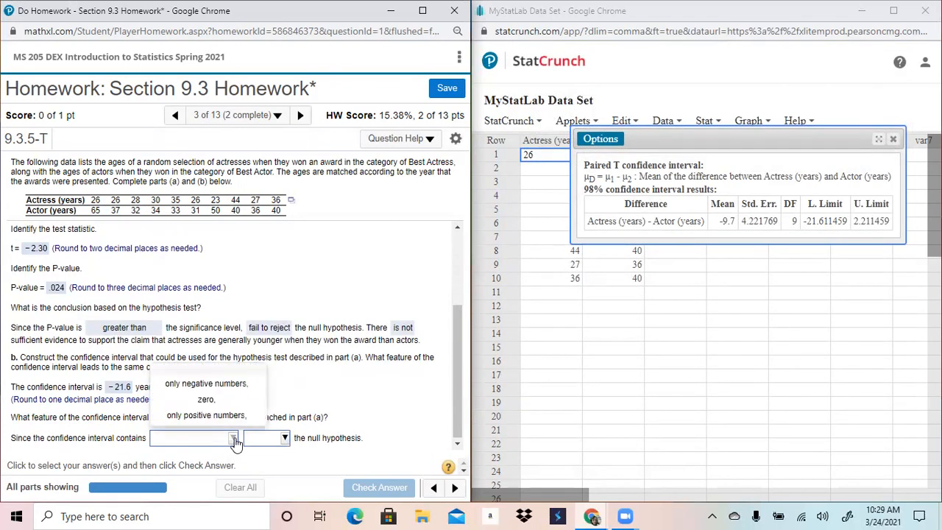
{"action": "left_click", "coordinate": [203, 401]}
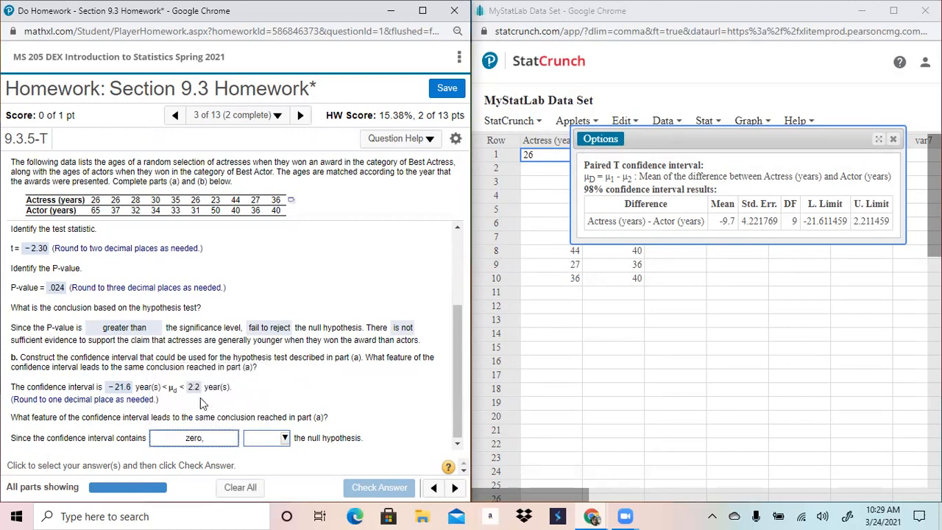
{"action": "left_click", "coordinate": [285, 438]}
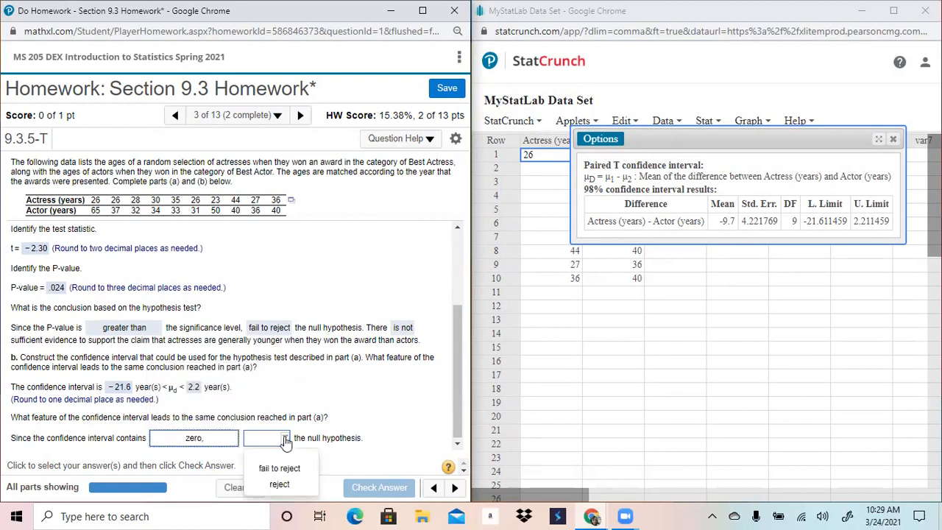
{"action": "left_click", "coordinate": [293, 469]}
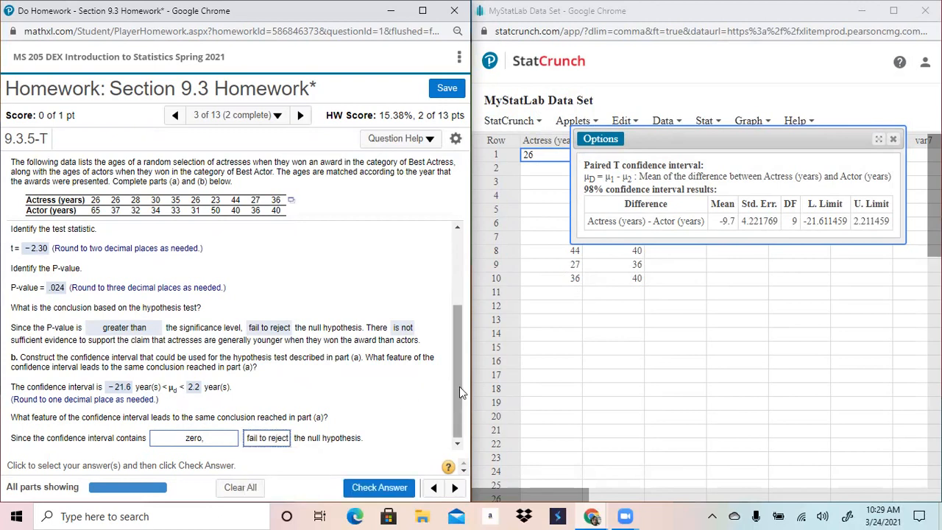
{"action": "left_click", "coordinate": [379, 489]}
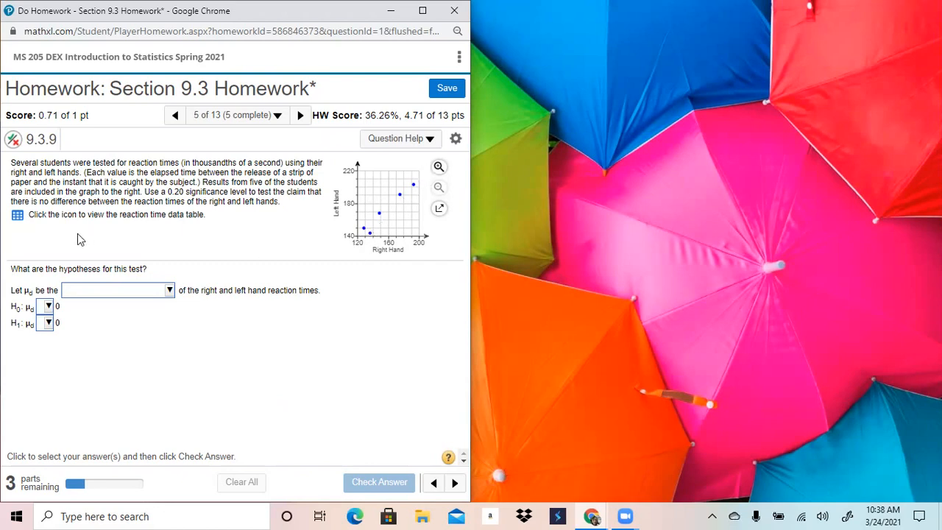
- Open question 9.3.9's reaction time data table in StatCrunch, place that window beside the homework, and close the table popup
{"action": "left_click", "coordinate": [18, 216]}
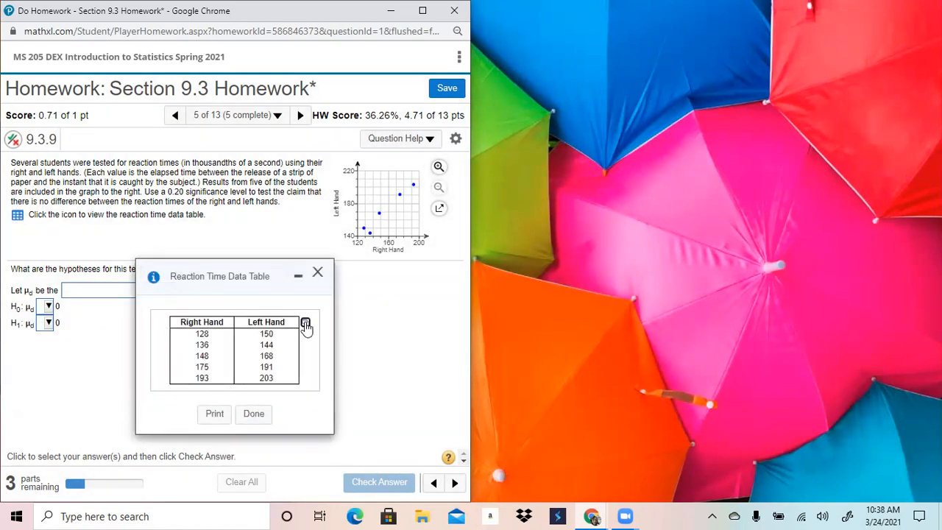
{"action": "left_click", "coordinate": [306, 324]}
{"action": "left_click", "coordinate": [305, 322]}
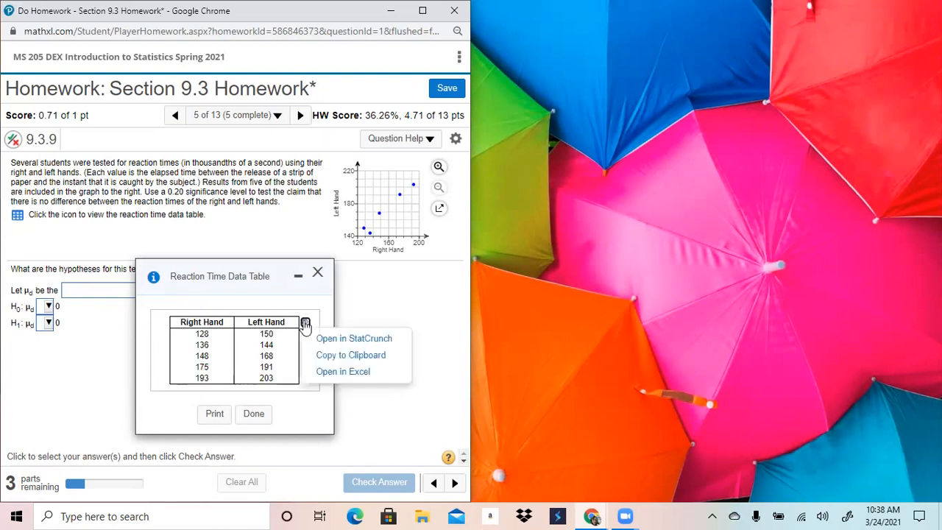
{"action": "left_click", "coordinate": [359, 341]}
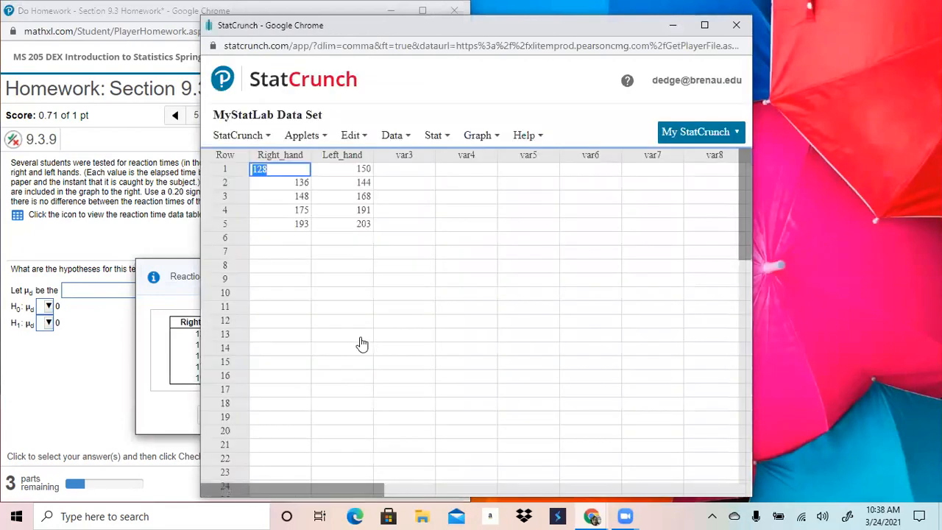
{"action": "key", "text": "super+Right"}
{"action": "left_click", "coordinate": [318, 274]}
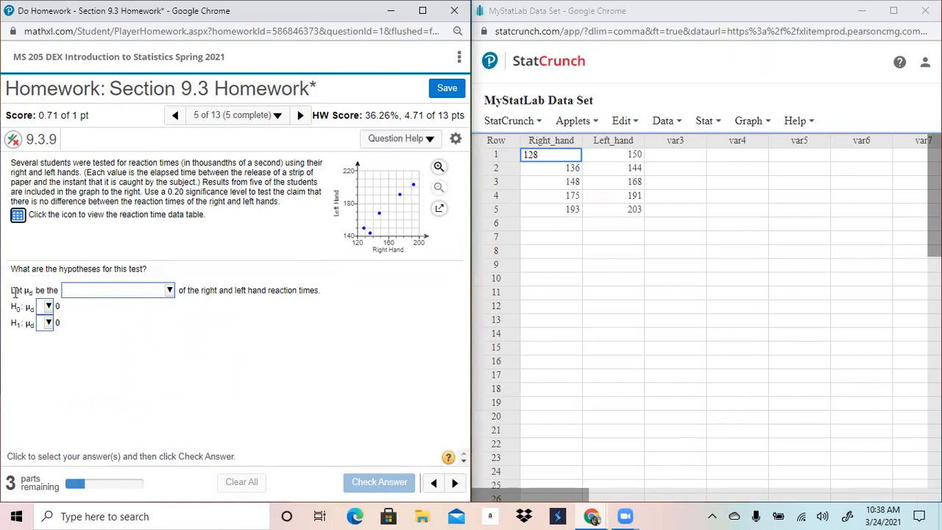
- Submit μd as the mean of the differences, with hypotheses H0: μd = 0 and H1: μd ≠ 0
{"action": "left_click", "coordinate": [170, 292]}
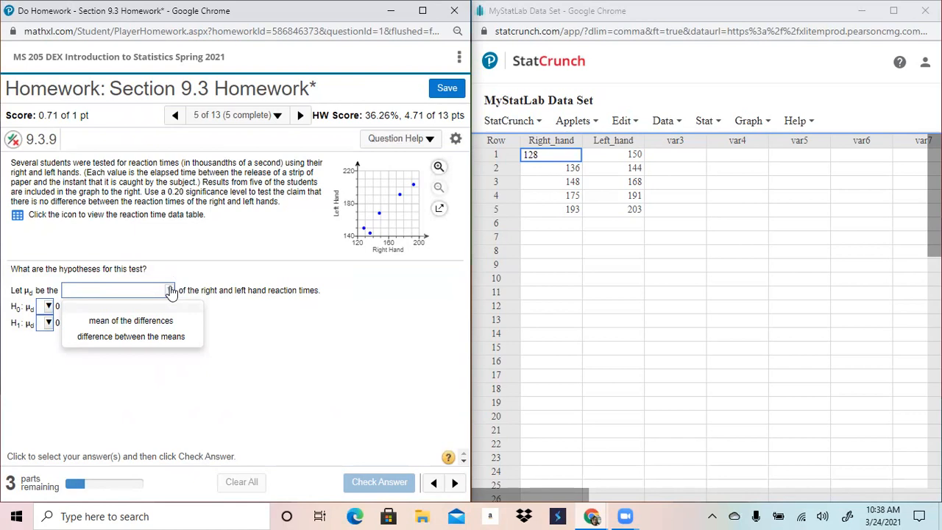
{"action": "left_click", "coordinate": [151, 324]}
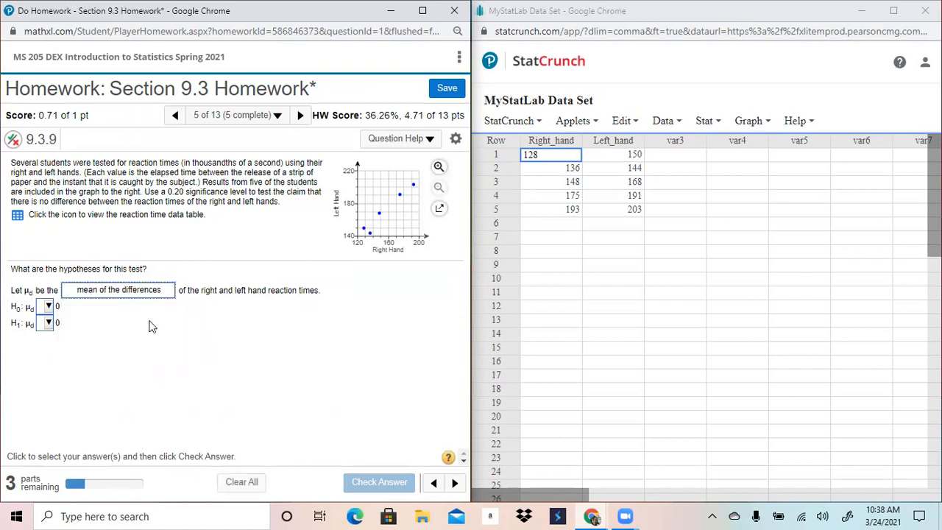
{"action": "left_click", "coordinate": [49, 307]}
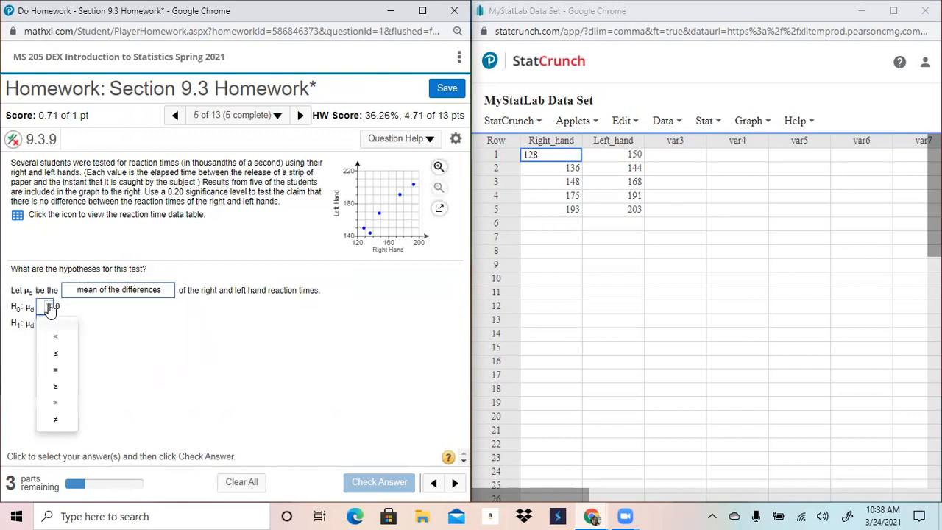
{"action": "left_click", "coordinate": [61, 373]}
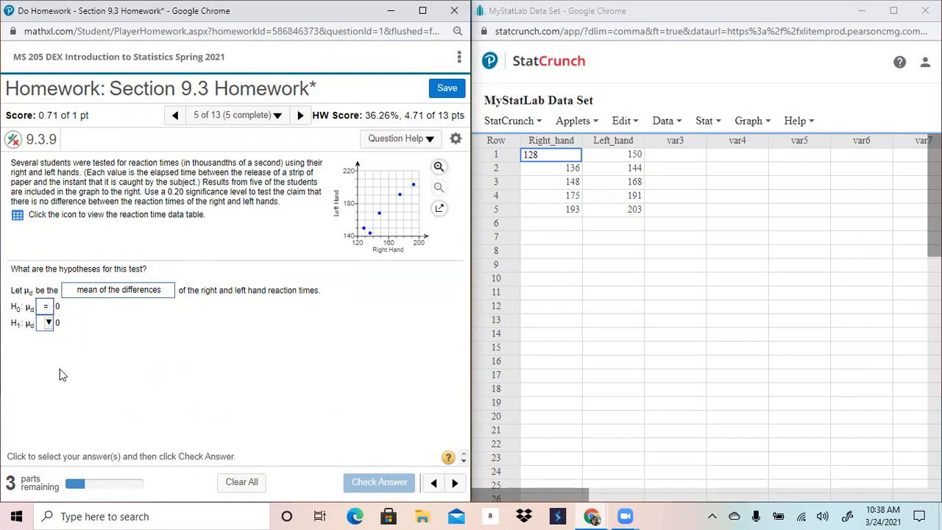
{"action": "left_click", "coordinate": [49, 324]}
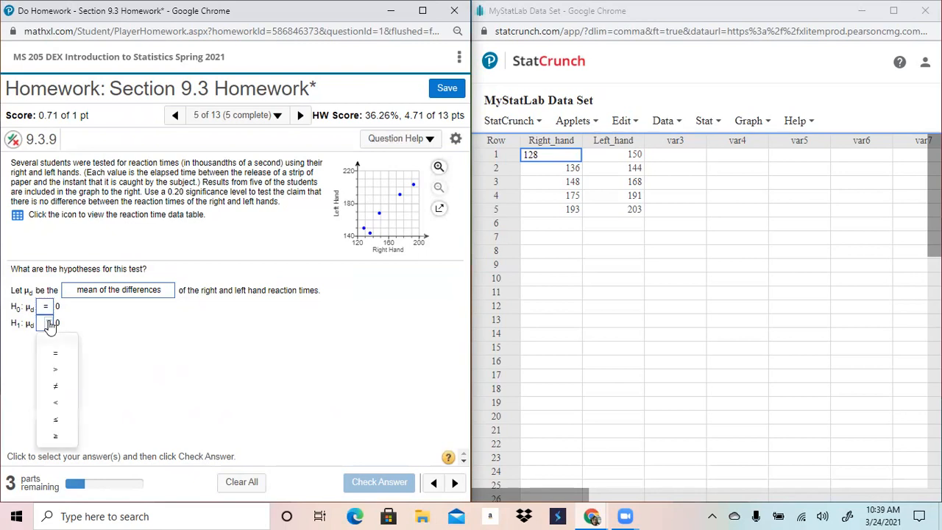
{"action": "left_click", "coordinate": [56, 387]}
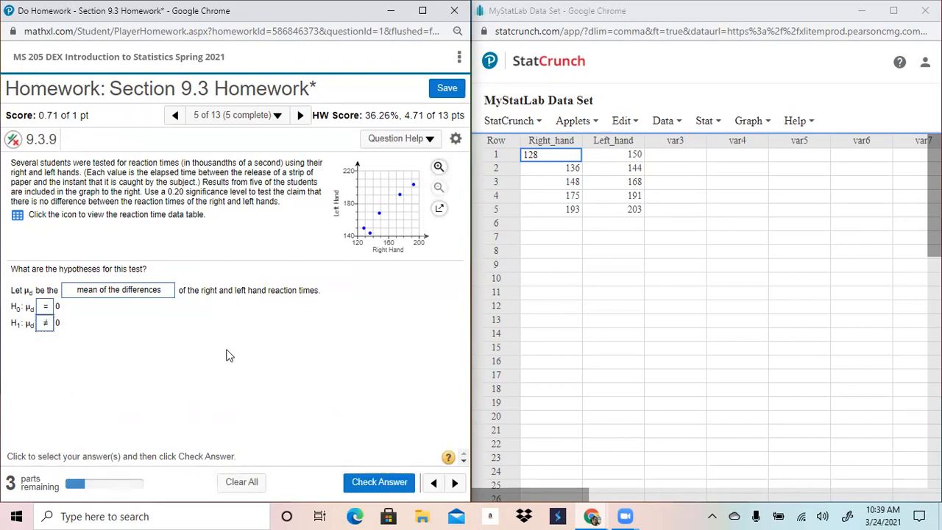
{"action": "left_click", "coordinate": [390, 482]}
{"action": "left_click", "coordinate": [232, 331]}
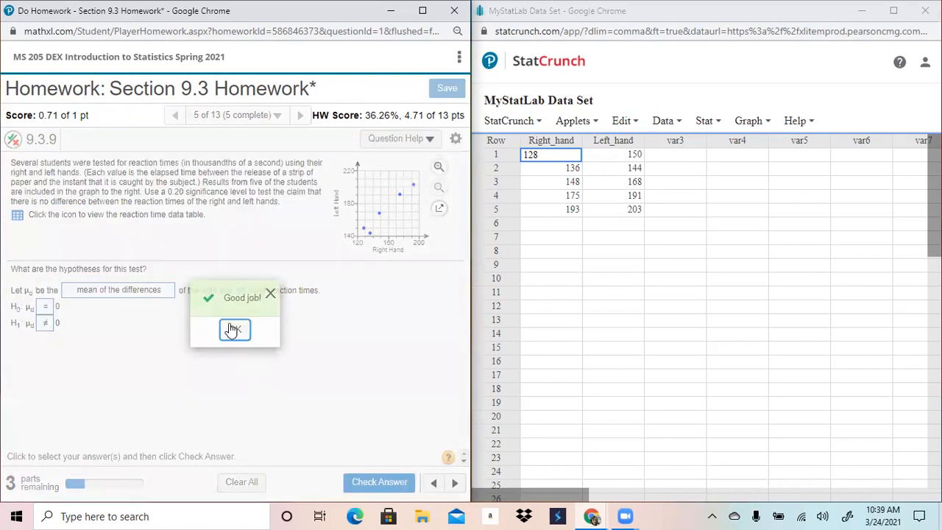
- Run a Paired T hypothesis test in StatCrunch with Right_hand as sample 1 and Left_hand as sample 2, using the alternative μD ≠ 0
{"action": "left_click", "coordinate": [703, 122]}
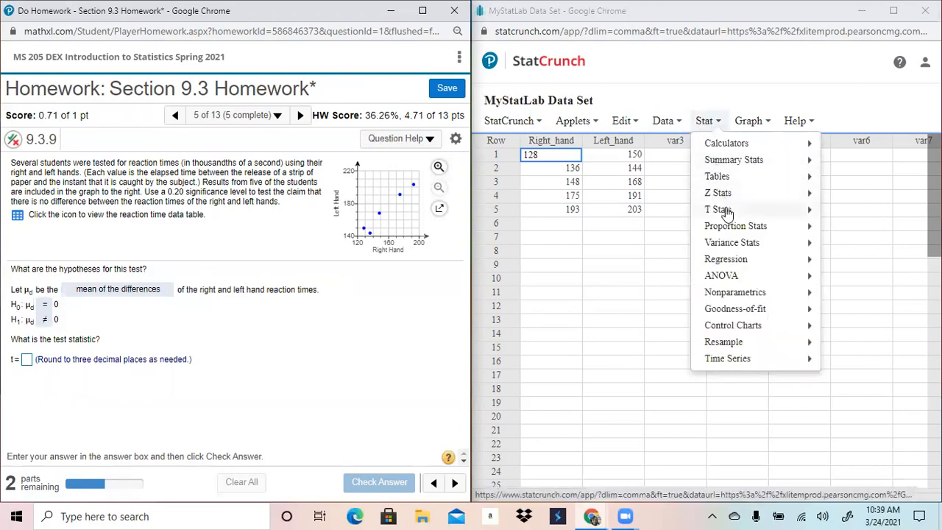
{"action": "mouse_move", "coordinate": [719, 210]}
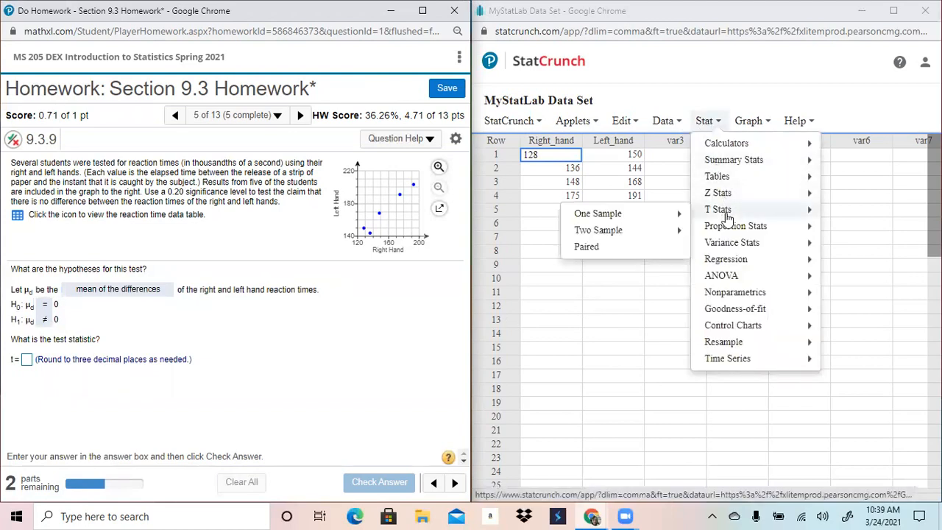
{"action": "left_click", "coordinate": [626, 246]}
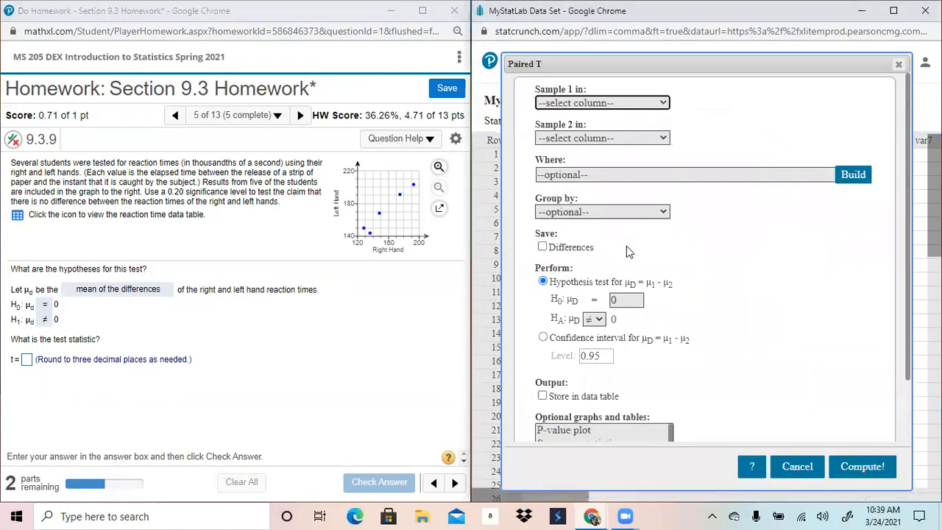
{"action": "left_click", "coordinate": [598, 103]}
{"action": "left_click", "coordinate": [598, 144]}
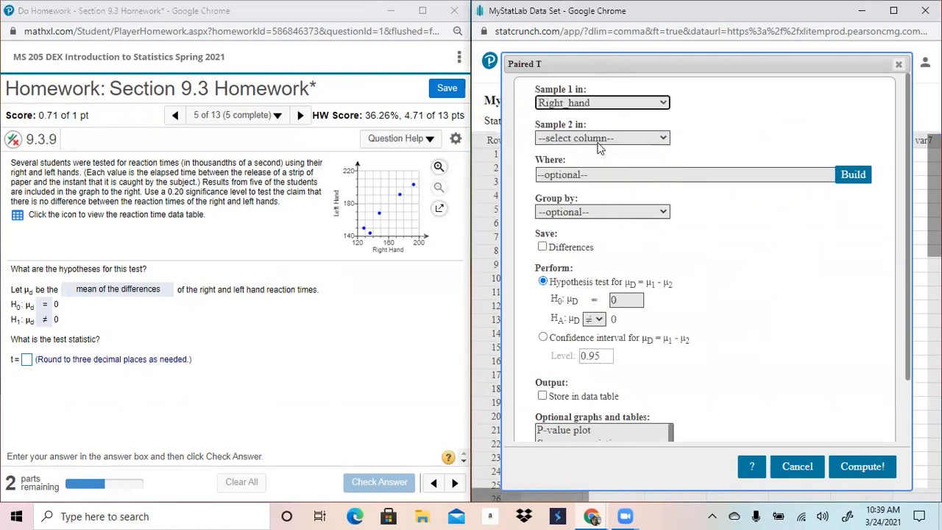
{"action": "left_click", "coordinate": [597, 138]}
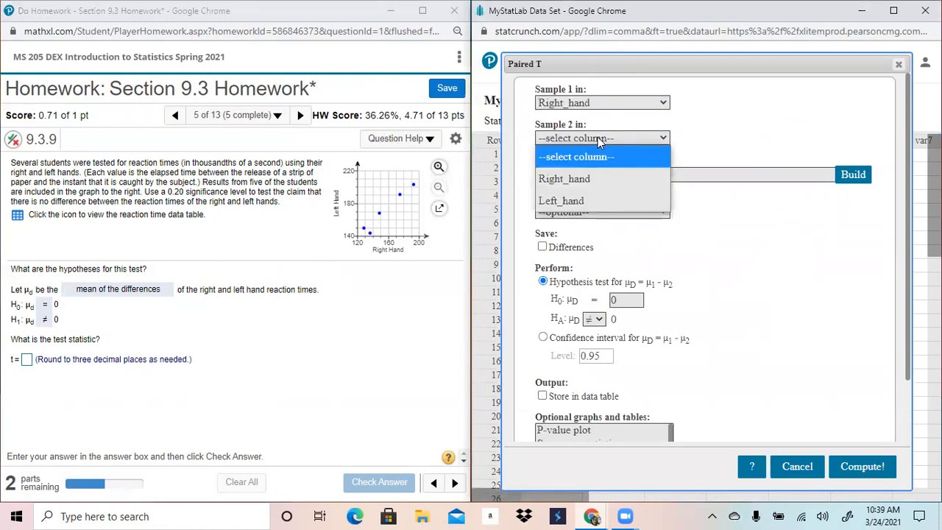
{"action": "left_click", "coordinate": [596, 202]}
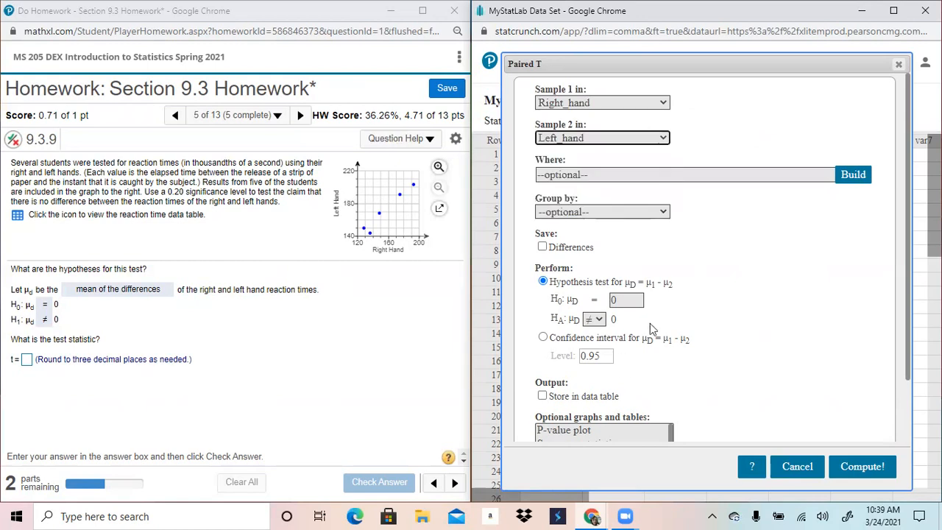
{"action": "left_click", "coordinate": [863, 467]}
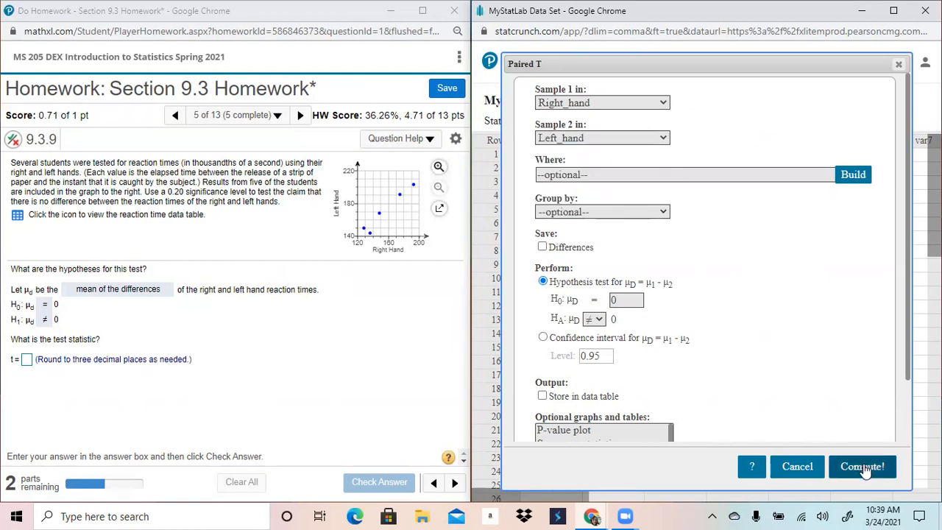
- Submit -5.573 as the test statistic t in the homework
{"action": "left_click", "coordinate": [26, 362]}
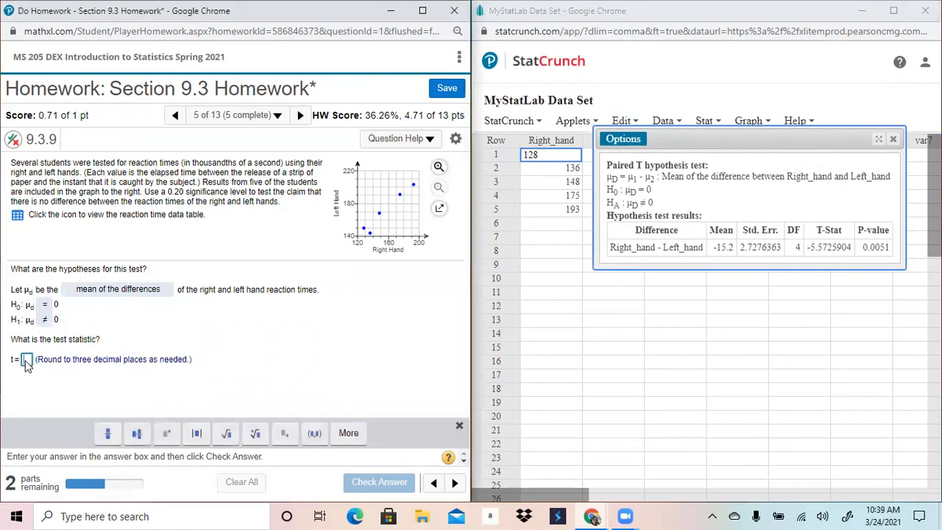
{"action": "type", "text": "-"}
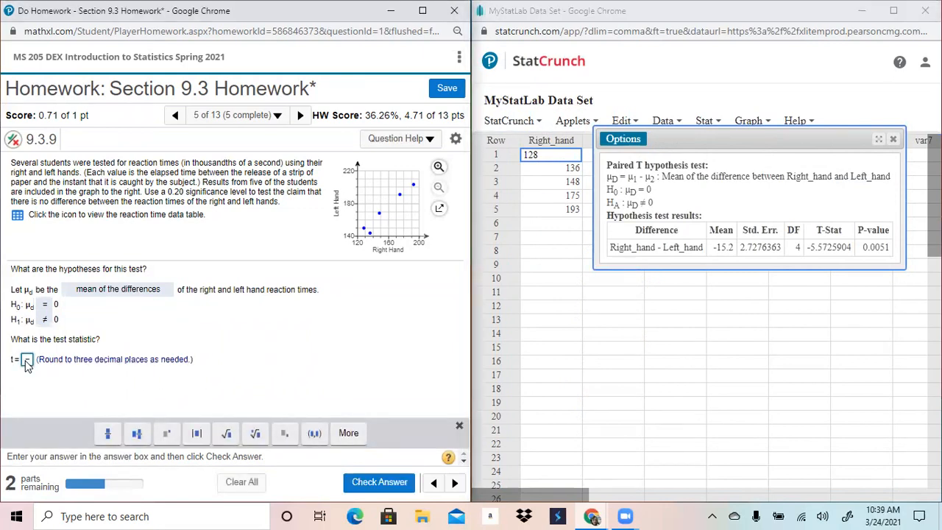
{"action": "type", "text": "5.573"}
{"action": "key", "text": "Return"}
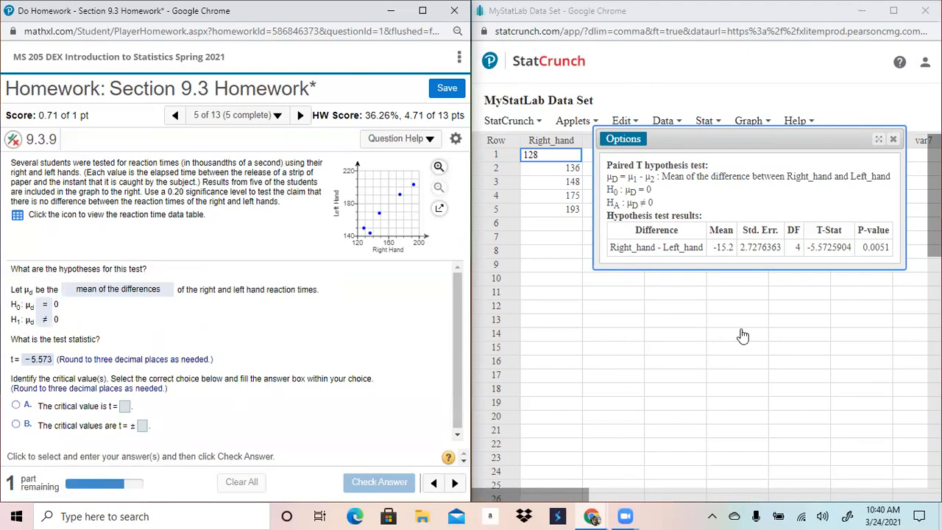
- Close the Paired T results and use StatCrunch's T calculator to find the critical value for 4 degrees of freedom and a left-tail probability of .10
{"action": "left_click", "coordinate": [894, 140]}
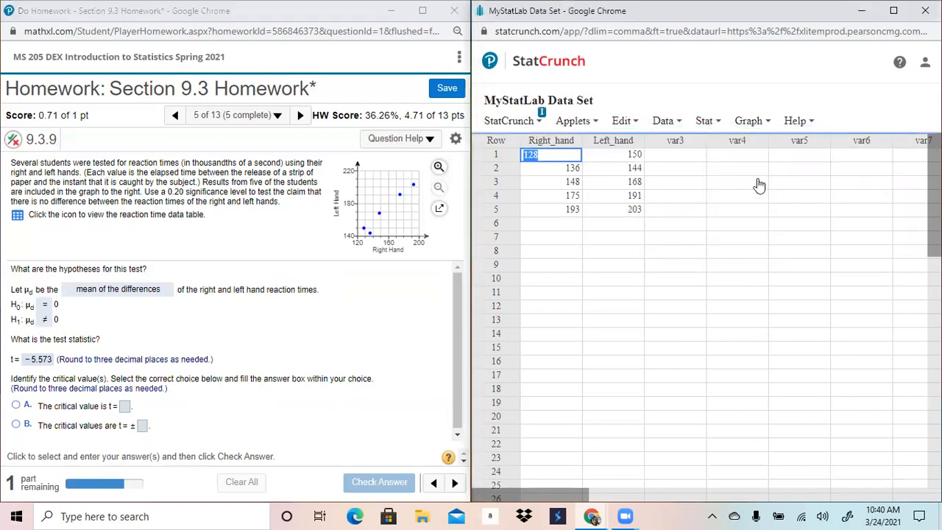
{"action": "left_click", "coordinate": [711, 122]}
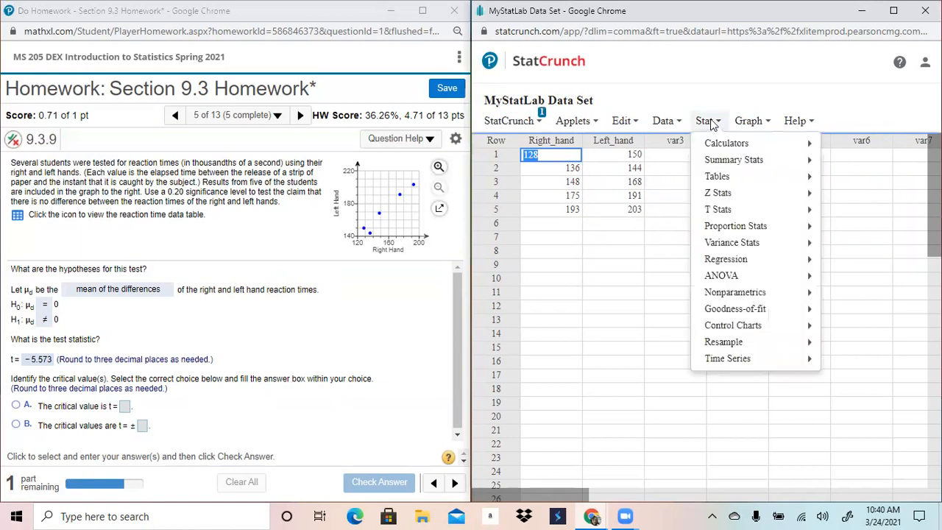
{"action": "mouse_move", "coordinate": [721, 147]}
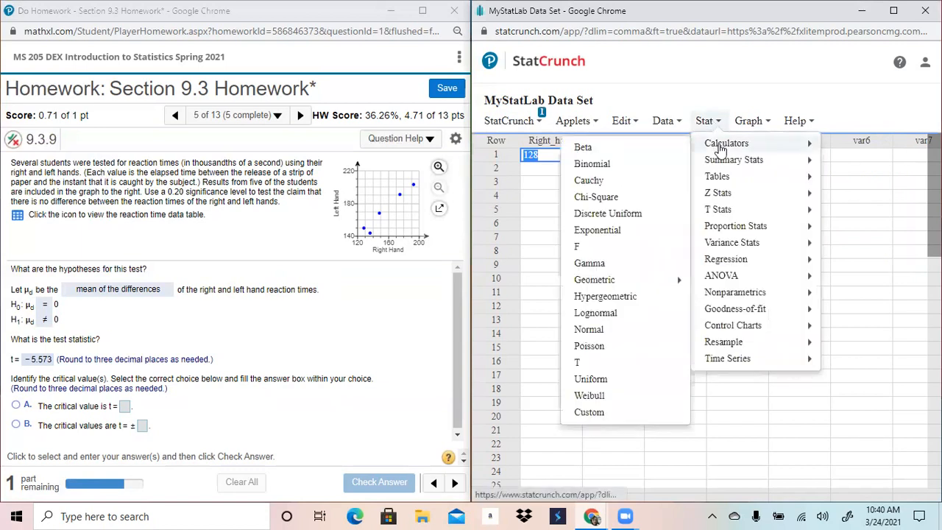
{"action": "left_click", "coordinate": [578, 363]}
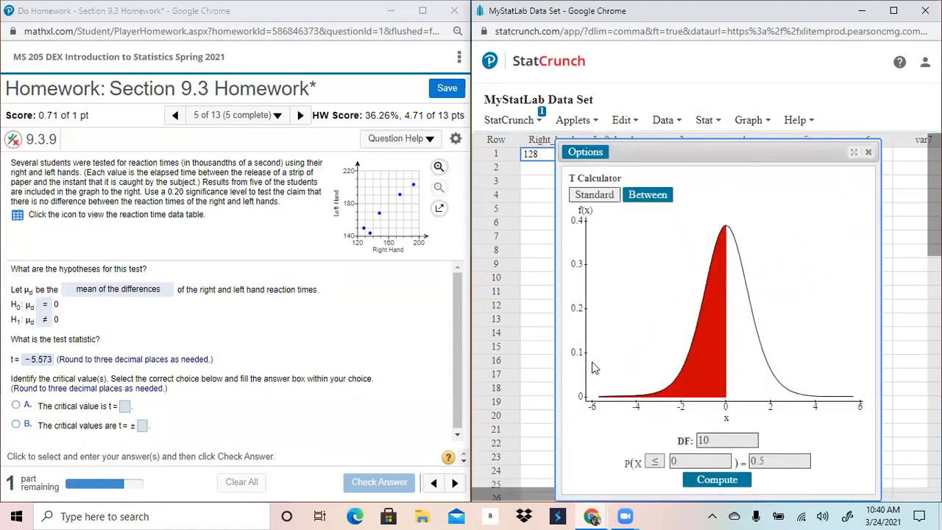
{"action": "left_click", "coordinate": [715, 440]}
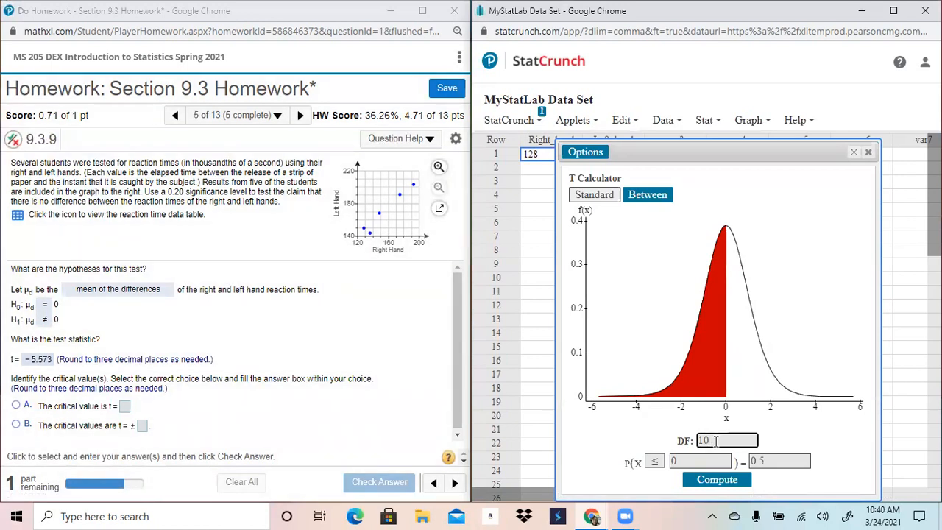
{"action": "key", "text": "BackSpace"}
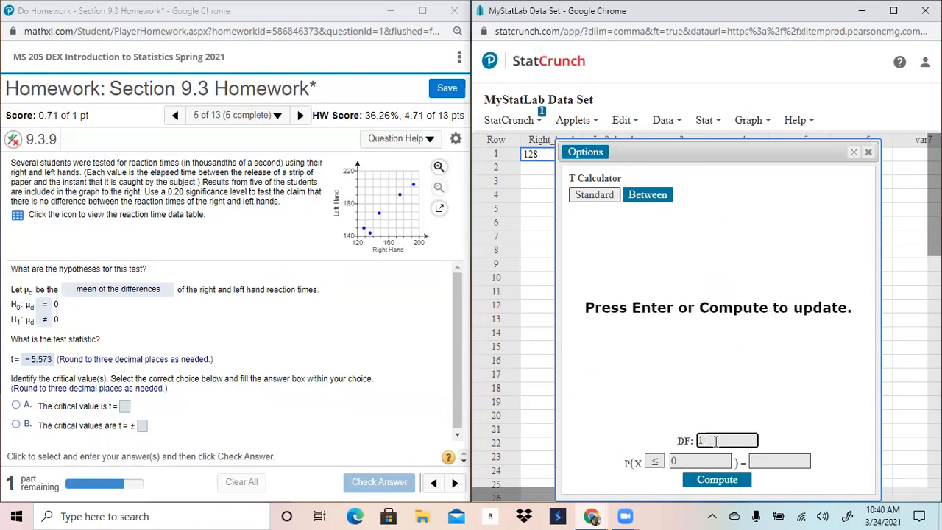
{"action": "type", "text": "4"}
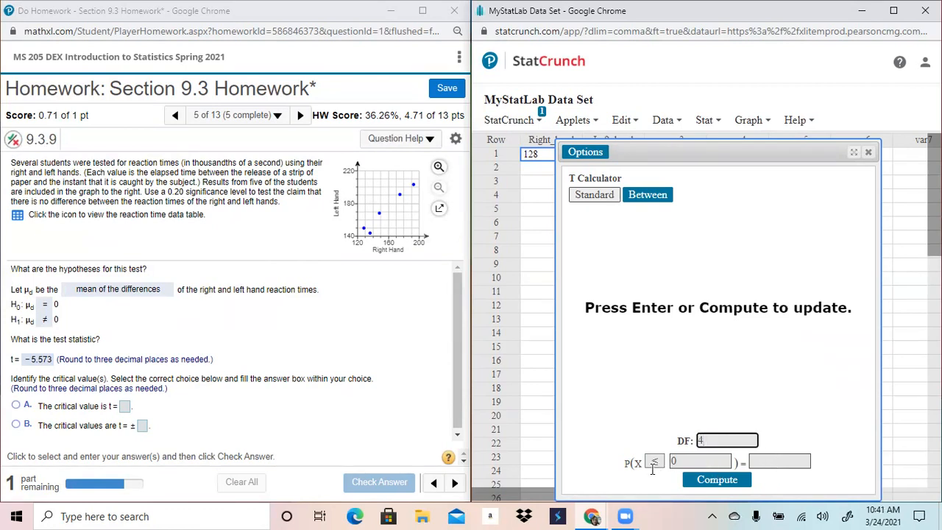
{"action": "left_click", "coordinate": [770, 458]}
{"action": "type", "text": ".10"}
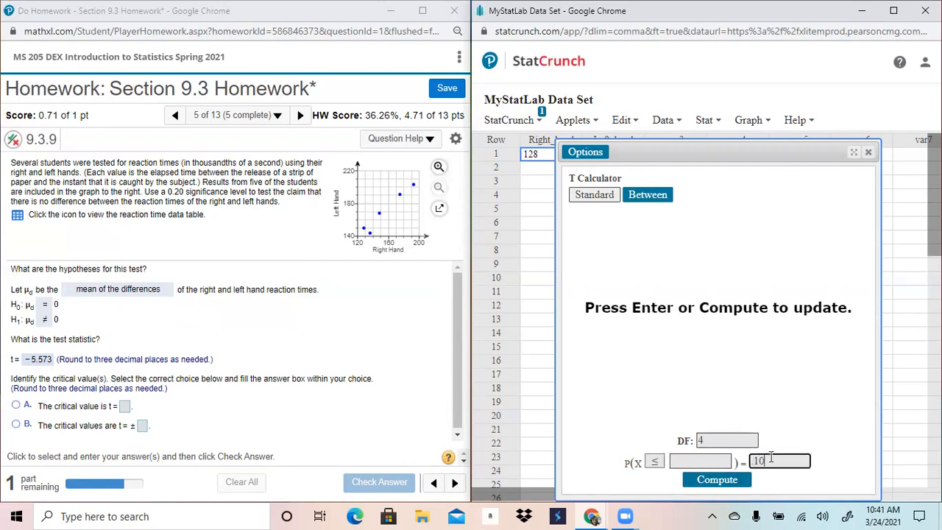
{"action": "key", "text": "Return"}
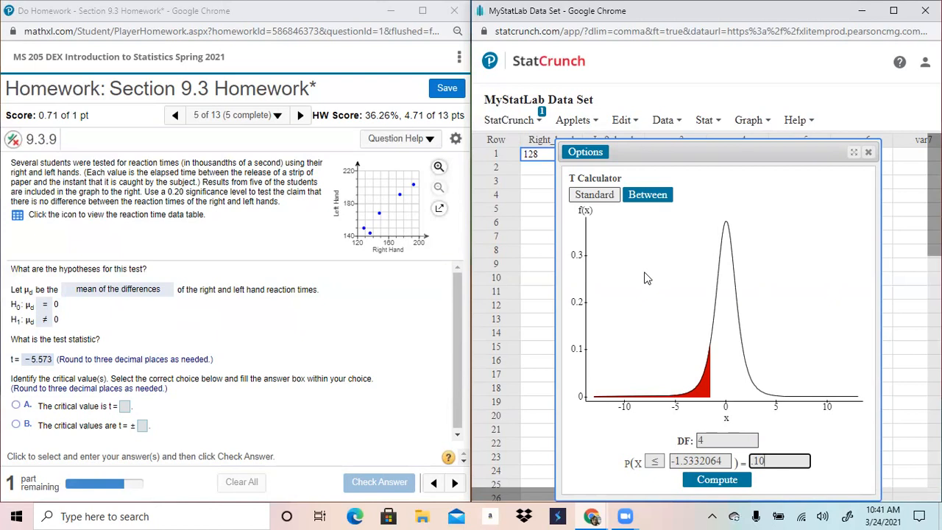
- Compute the T calculator's between probability, using the found critical value as the lower bound and its positive counterpart as the upper bound
{"action": "left_click_drag", "start_coordinate": [729, 460], "coordinate": [671, 461]}
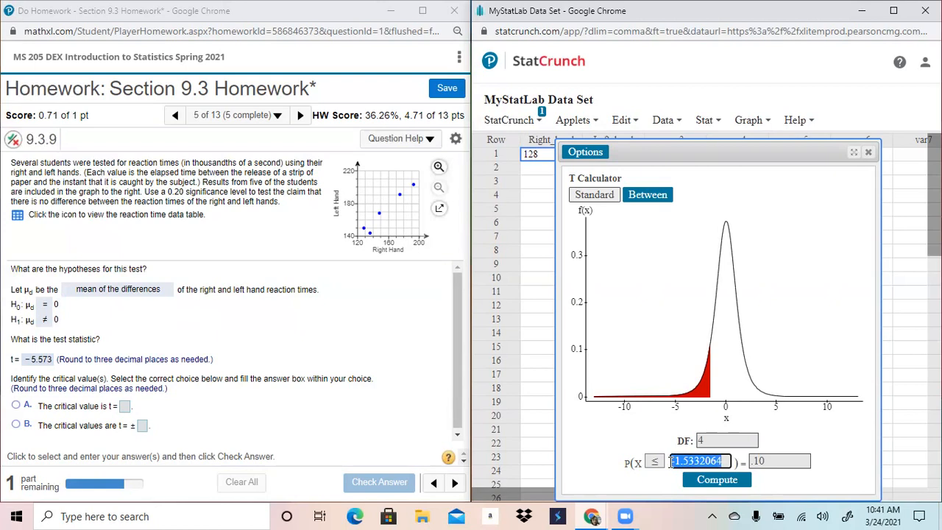
{"action": "left_click", "coordinate": [652, 199]}
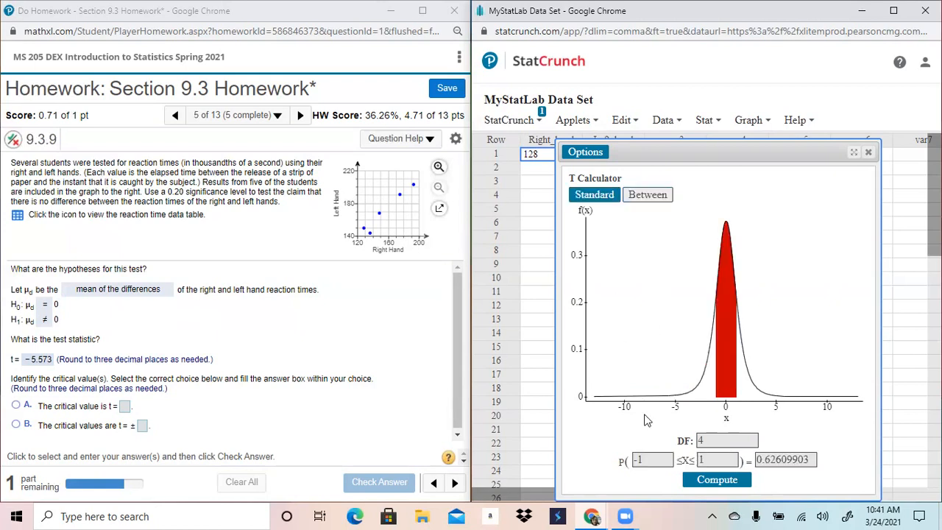
{"action": "left_click", "coordinate": [645, 459]}
{"action": "key", "text": "BackSpace"}
{"action": "key", "text": "BackSpace"}
{"action": "key", "text": "ctrl+v"}
{"action": "left_click", "coordinate": [720, 460]}
{"action": "key", "text": "BackSpace"}
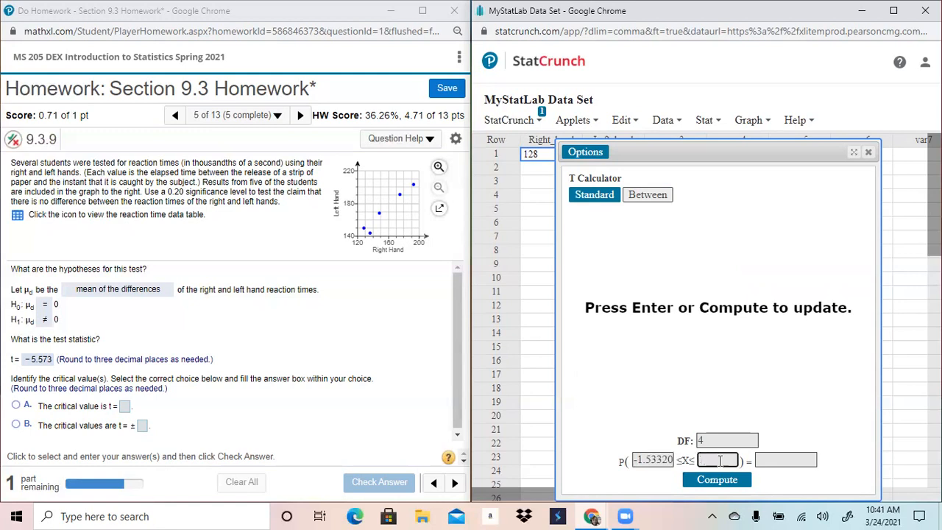
{"action": "key", "text": "ctrl+v"}
{"action": "key", "text": "Left"}
{"action": "key", "text": "Left"}
{"action": "key", "text": "Left"}
{"action": "key", "text": "Left"}
{"action": "key", "text": "Left"}
{"action": "key", "text": "Left"}
{"action": "key", "text": "Left"}
{"action": "key", "text": "Left"}
{"action": "key", "text": "Left"}
{"action": "key", "text": "Left"}
{"action": "key", "text": "Delete"}
{"action": "left_click", "coordinate": [719, 481]}
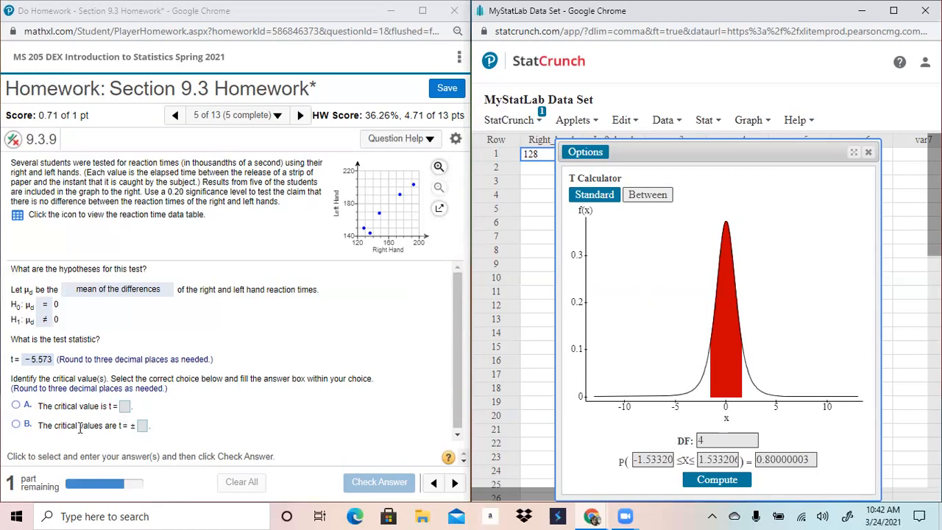
- Submit choice B with critical values t = ±1.533
{"action": "left_click", "coordinate": [142, 428]}
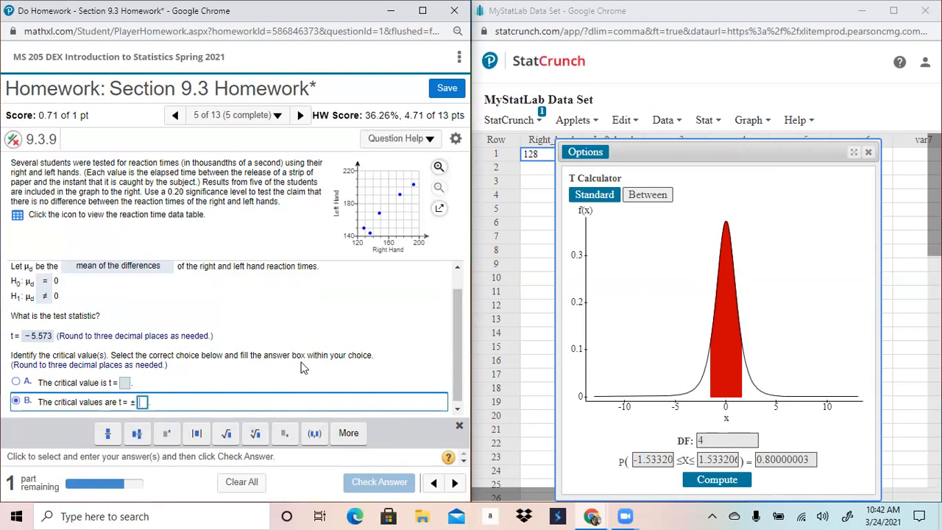
{"action": "type", "text": "1.533"}
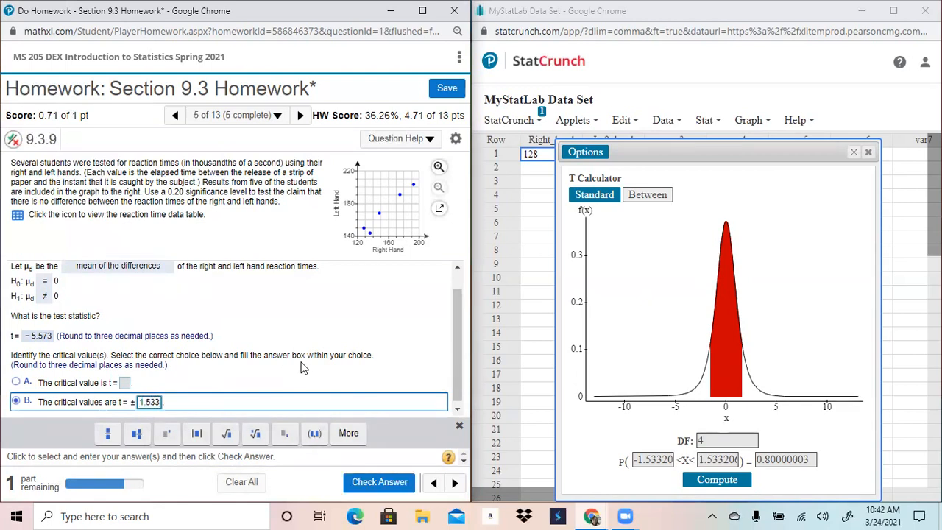
{"action": "key", "text": "Return"}
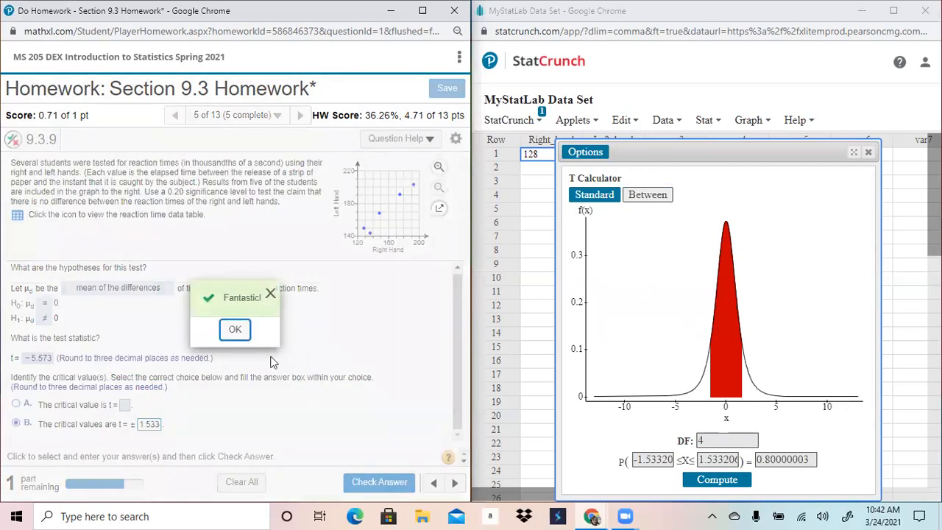
{"action": "left_click", "coordinate": [235, 331]}
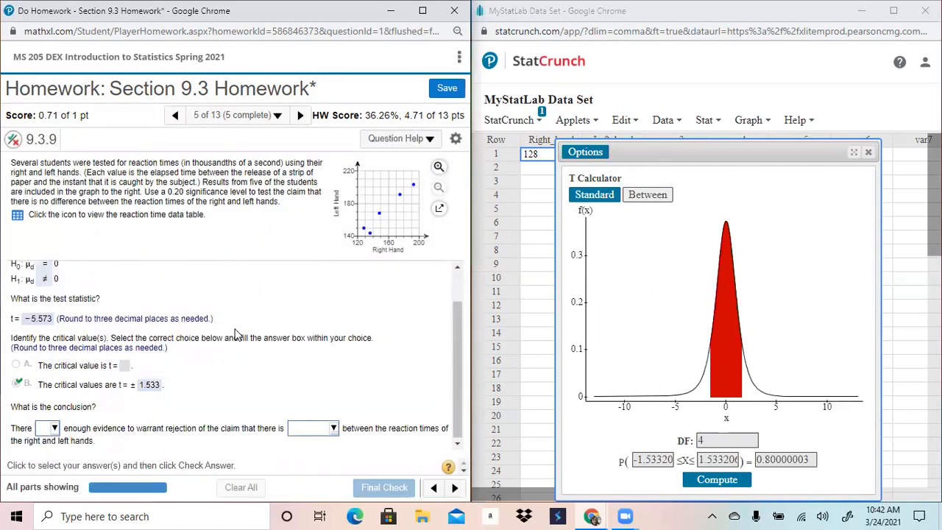